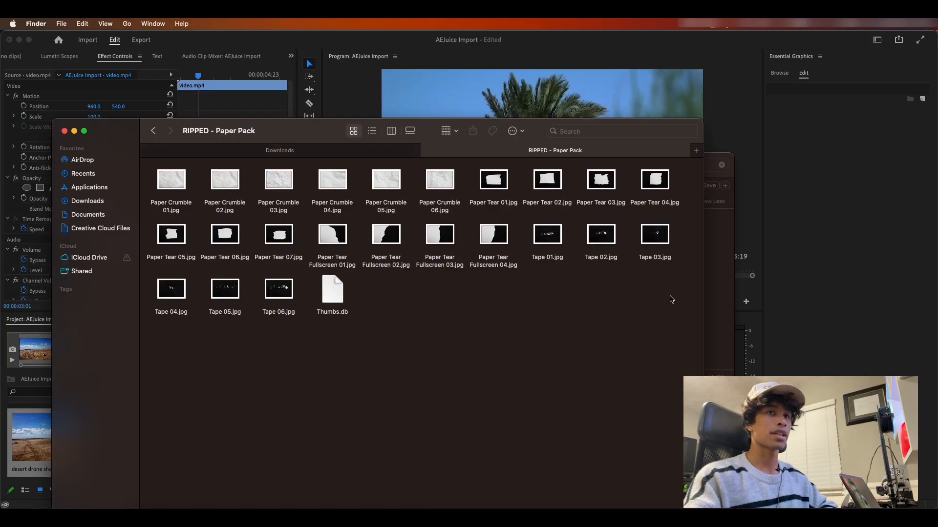
Step: Preview the paper tear and tape images in the RIPPED - Paper Pack folder
drag(671, 300, 172, 184)
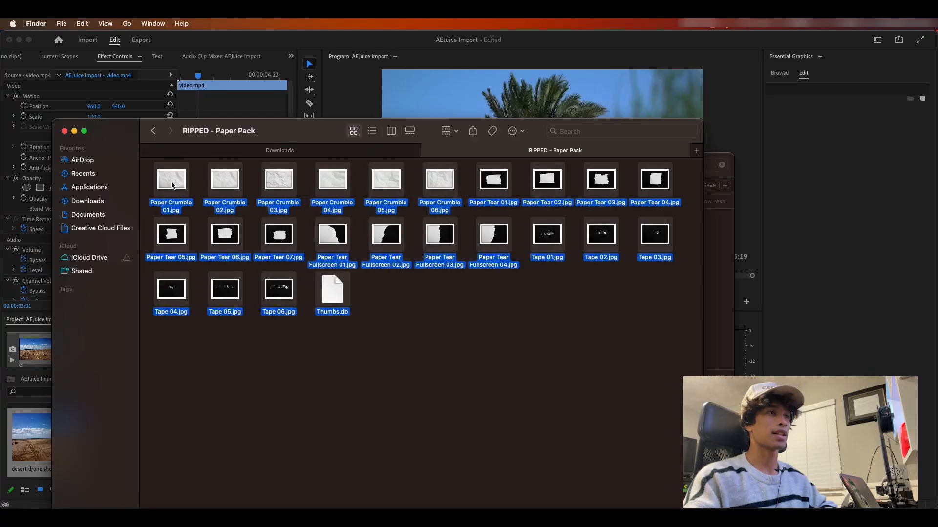
key(space)
key(Left)
key(Left)
key(Left)
key(Left)
key(Left)
key(Left)
key(Left)
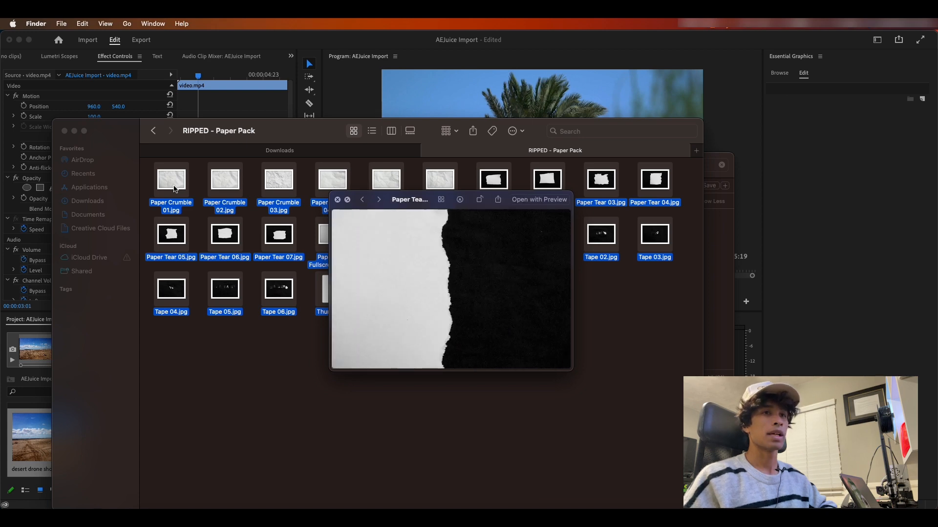
key(Right)
key(Right)
key(Right)
key(Right)
key(Right)
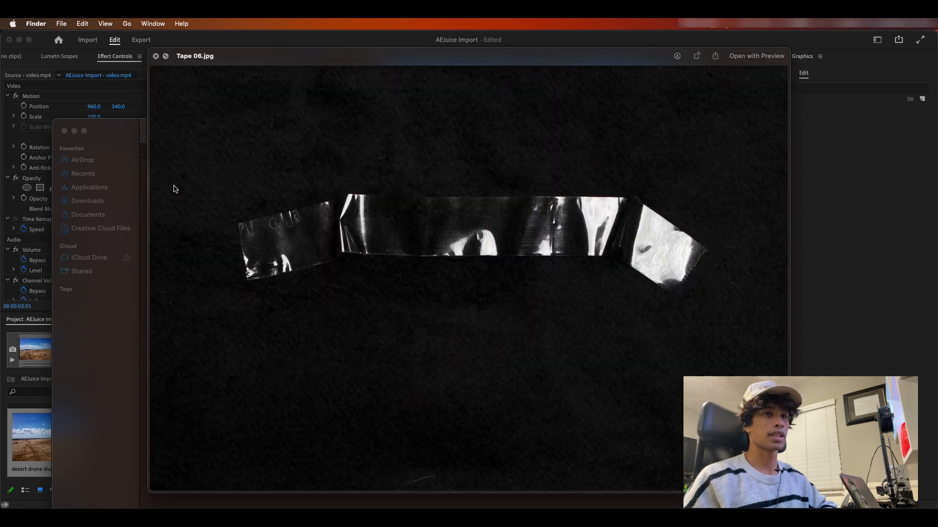
key(space)
click(349, 282)
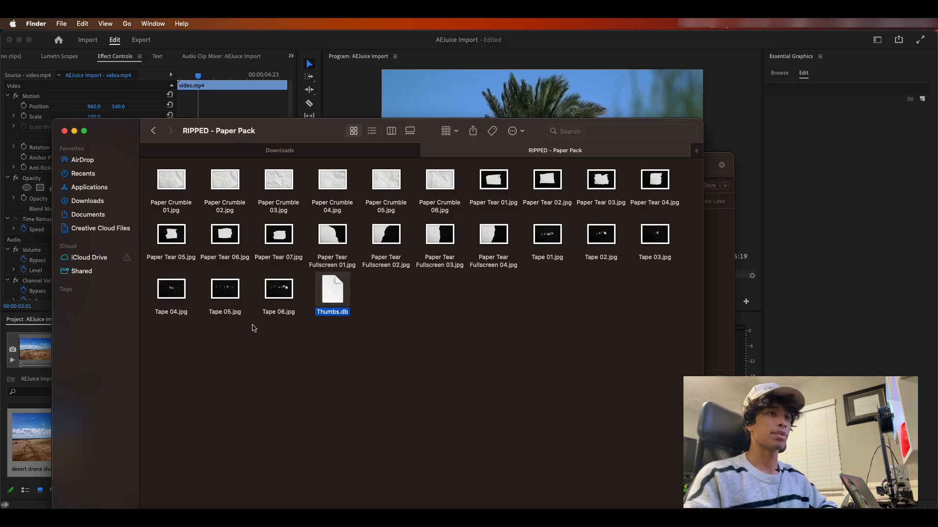
Step: Switch to Premiere Pro, place desert drone shot.mp4 on V1 after video.mp4, and keep only its section from 00:00:27:02 onward
click(52, 396)
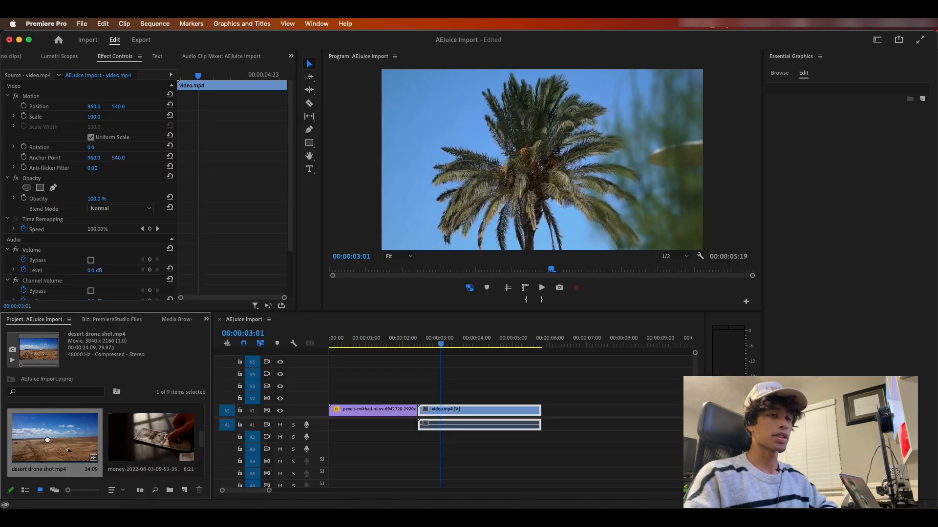
drag(46, 442, 547, 414)
drag(448, 340, 599, 355)
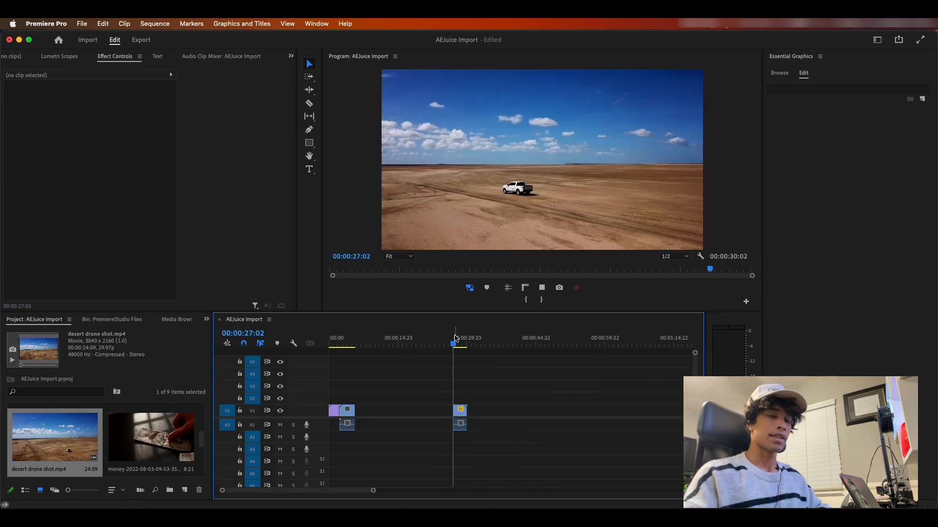
key(equal)
key(equal)
key(equal)
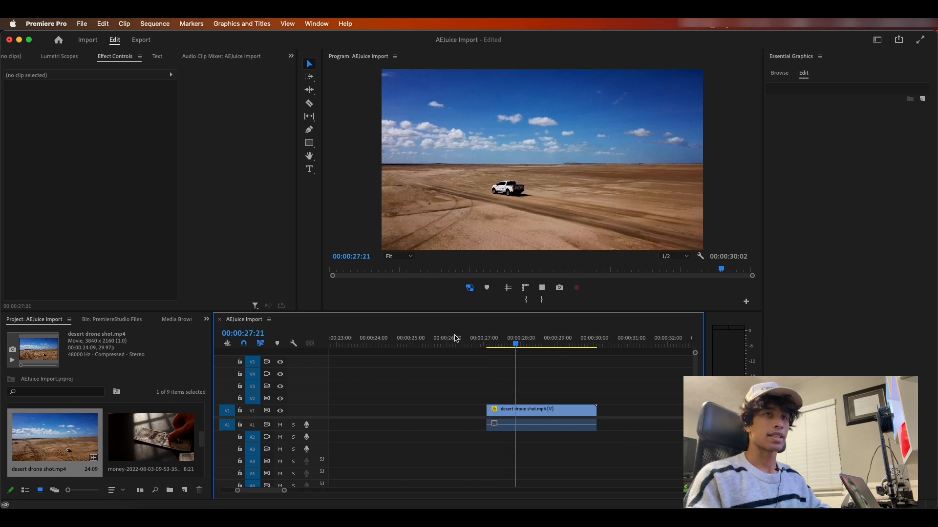
key(space)
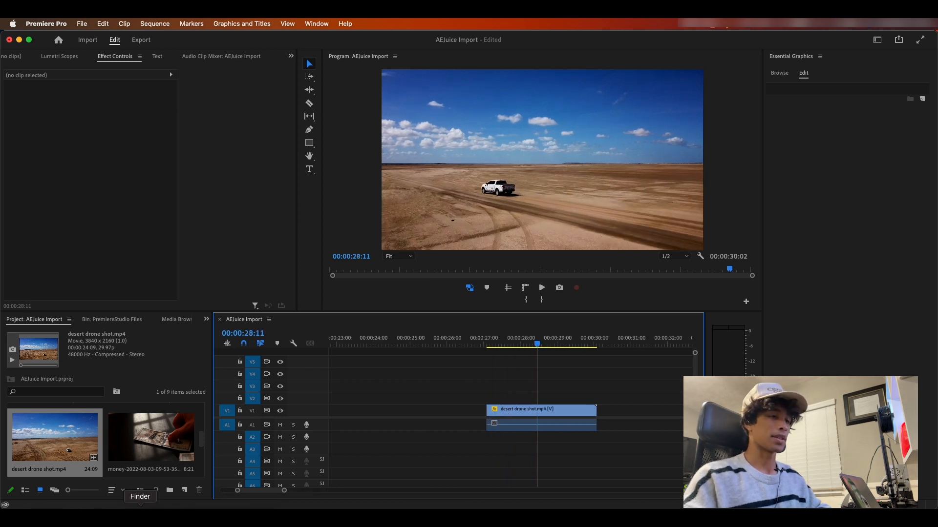
Step: Switch to Finder and bring Paper Tear 05, 06 and 07 plus Tape 05 and Tape 06 into the Premiere Pro project
click(142, 518)
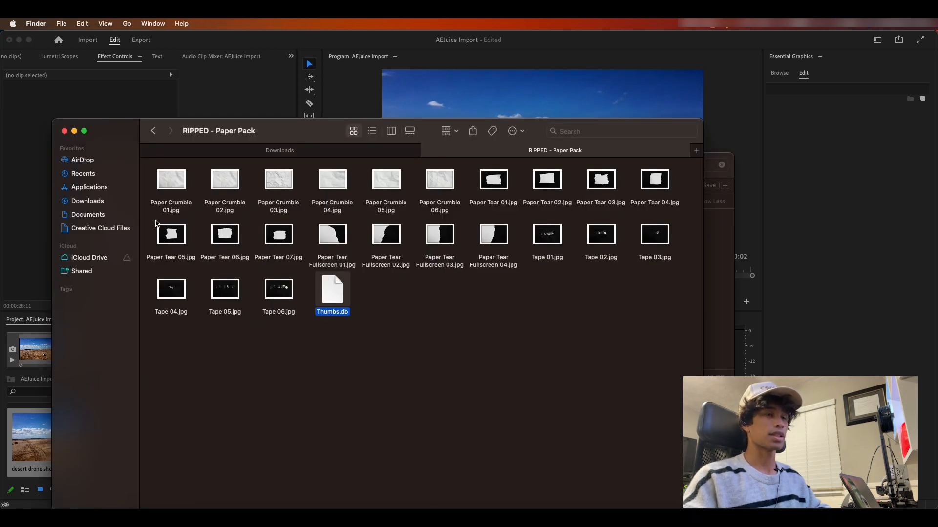
drag(155, 223, 300, 233)
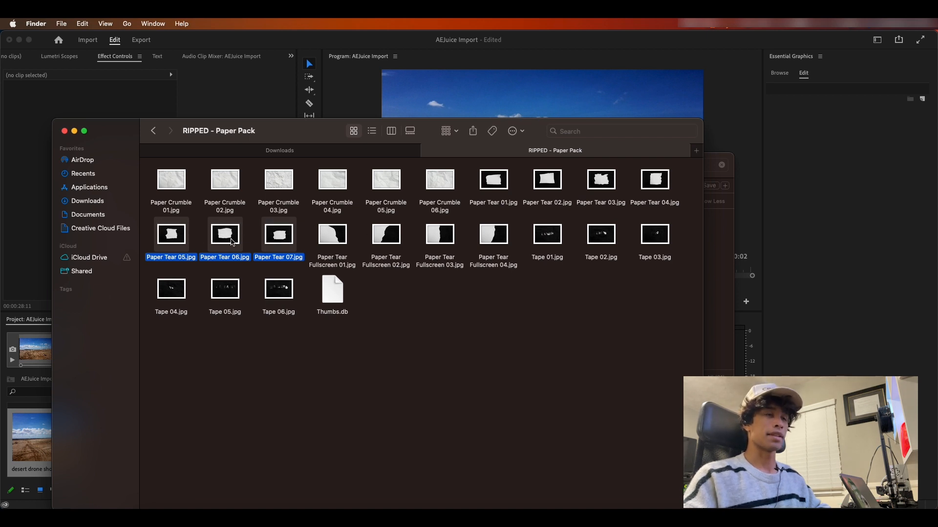
super+click(272, 302)
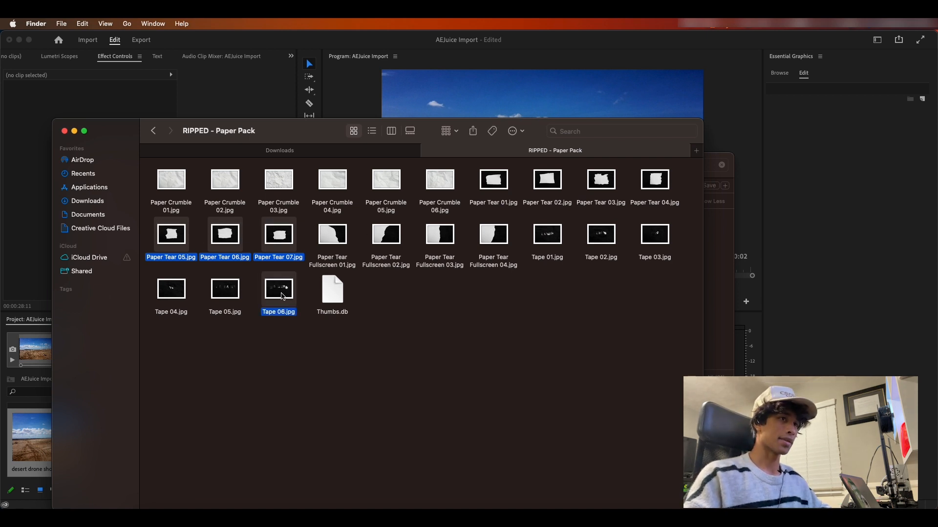
super+click(226, 293)
drag(225, 293, 665, 400)
click(21, 441)
Step: Arrange the imported images on V4 directly above the desert drone shot on V3, starting together at 00:00:27:02
drag(602, 369, 545, 408)
drag(475, 373, 655, 404)
key(backslash)
drag(473, 415, 473, 390)
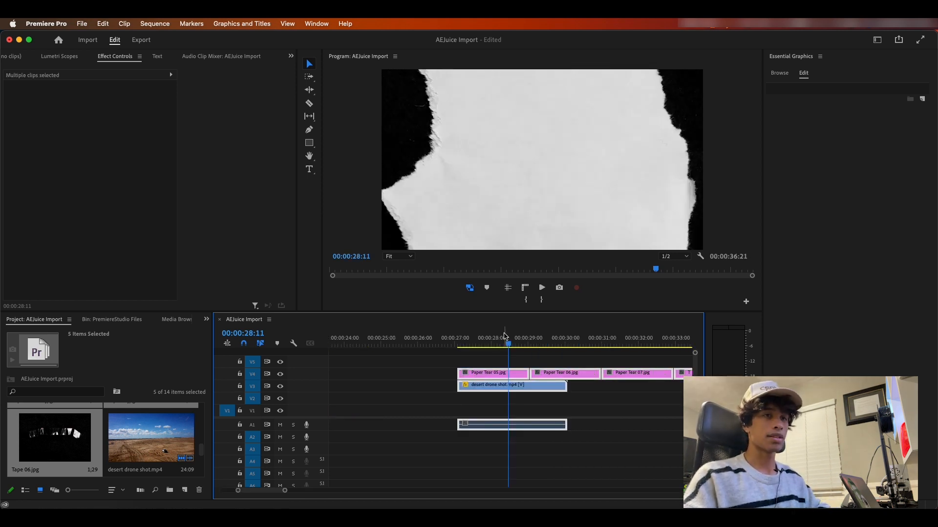
drag(467, 349, 465, 349)
click(494, 358)
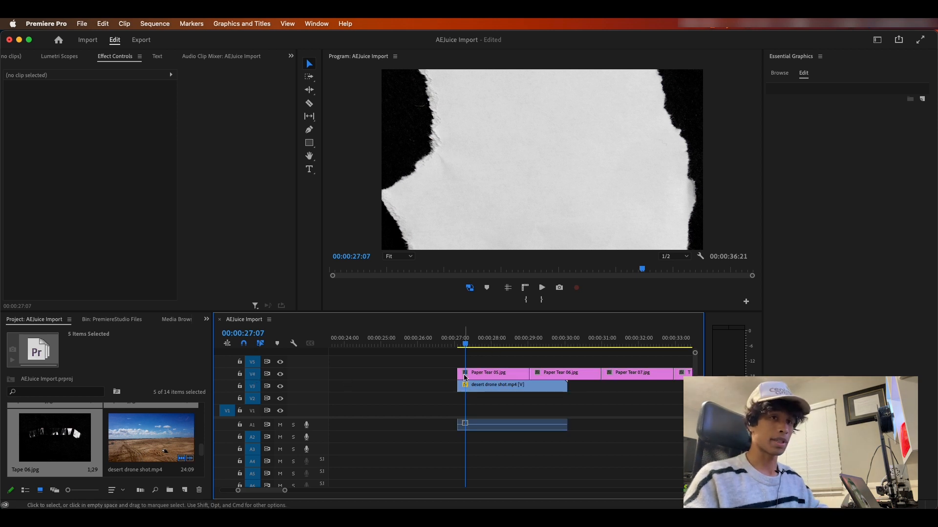
Step: Scale Paper Tear 05.jpg to 29 and position it at 736, 738
click(491, 385)
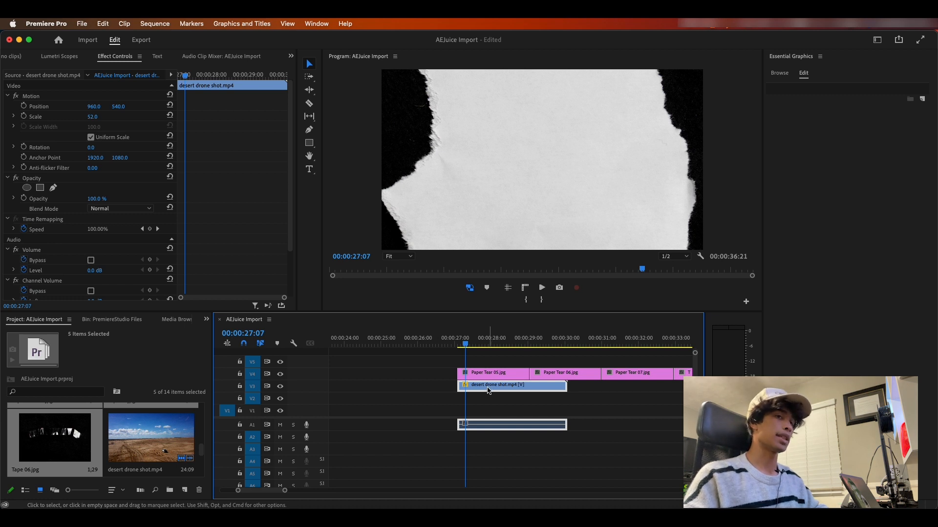
click(479, 374)
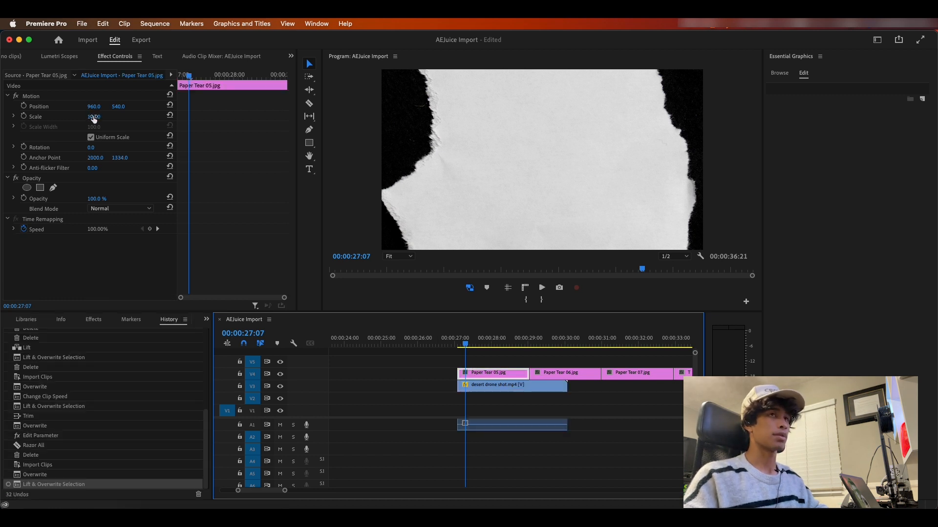
drag(94, 119, 0, 107)
drag(118, 107, 215, 107)
drag(96, 118, 98, 118)
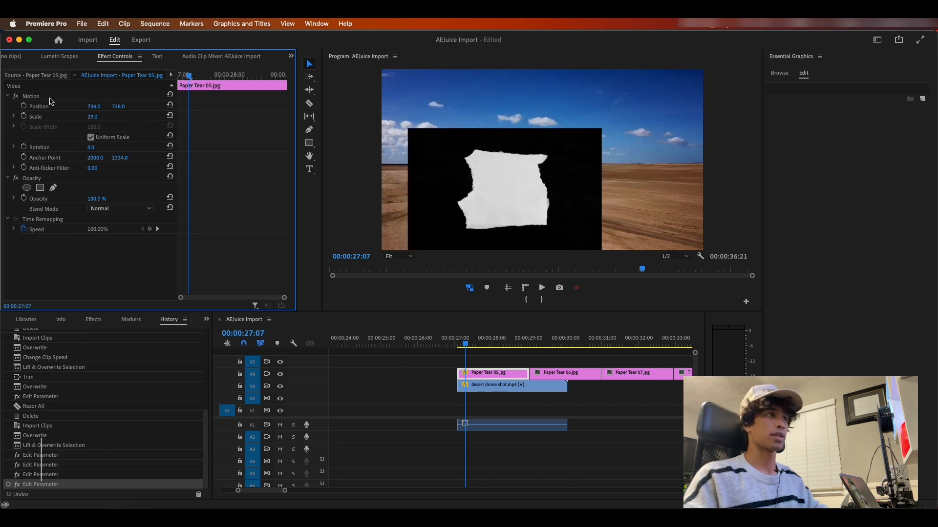
Step: Copy the Motion settings of Paper Tear 05.jpg and paste them onto the other paper tear clips
click(47, 98)
key(super+c)
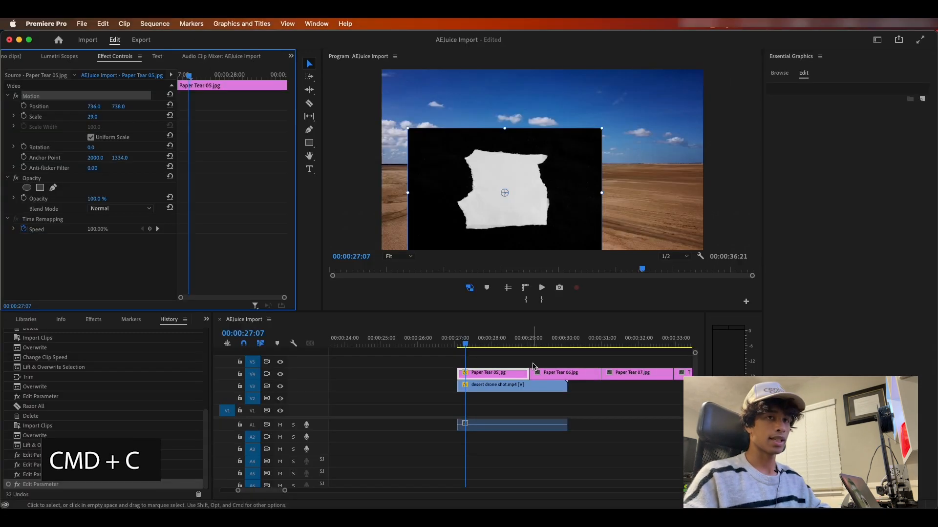
click(534, 364)
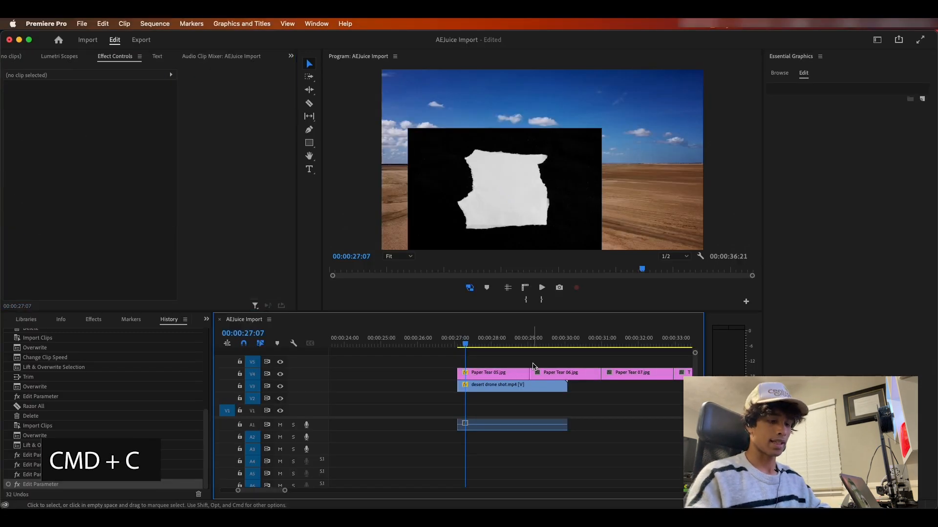
key(minus)
key(minus)
drag(827, 224, 675, 248)
key(super+v)
Step: Shorten the three paper tear clips to a few frames each, back to back on V4, ending at 00:00:27:21
drag(644, 174, 621, 175)
key(equal)
click(523, 241)
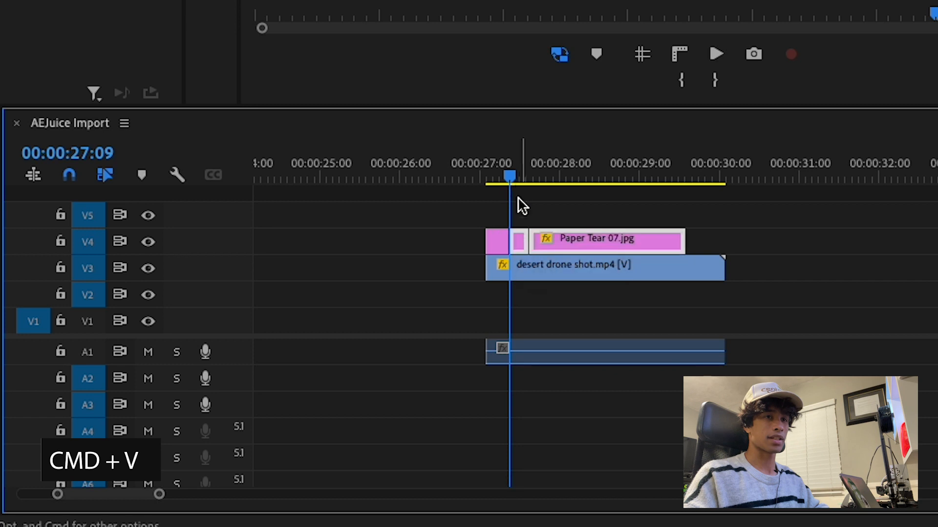
click(482, 178)
key(space)
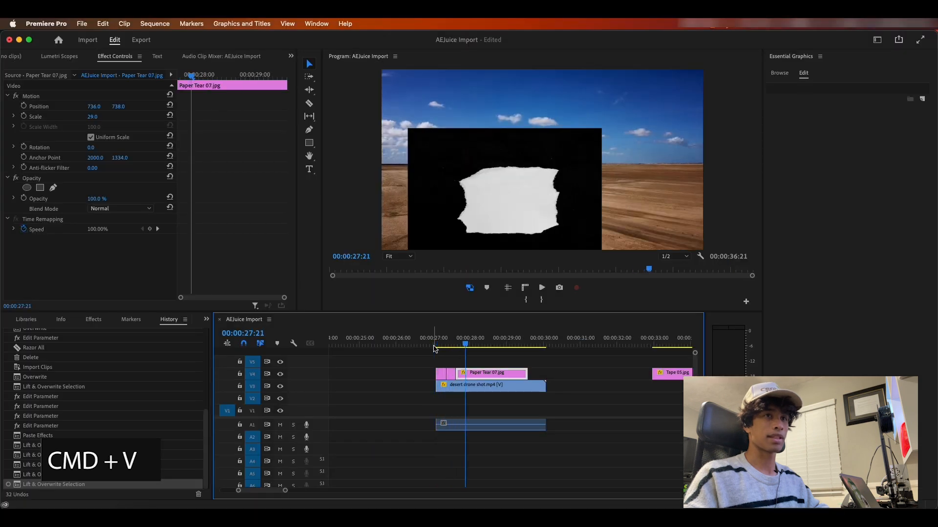
key(super+k)
click(475, 376)
key(Delete)
key(equal)
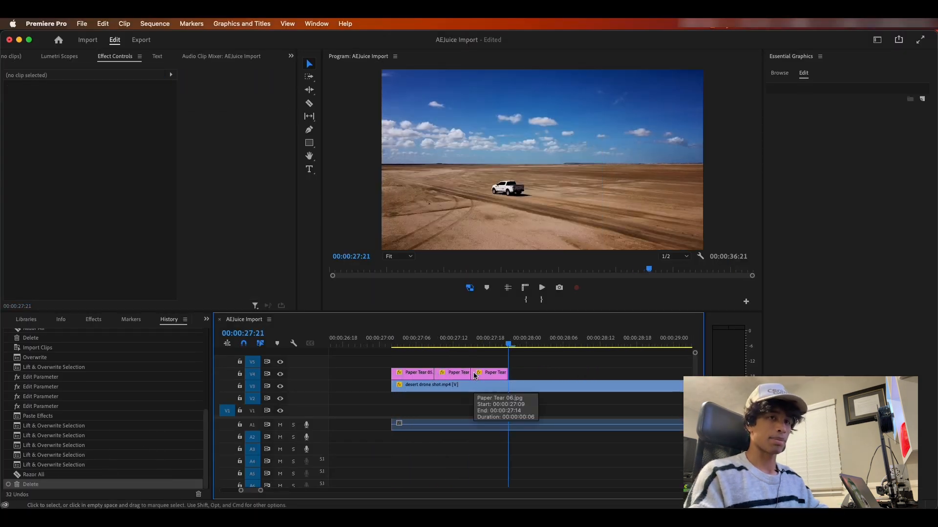
key(backslash)
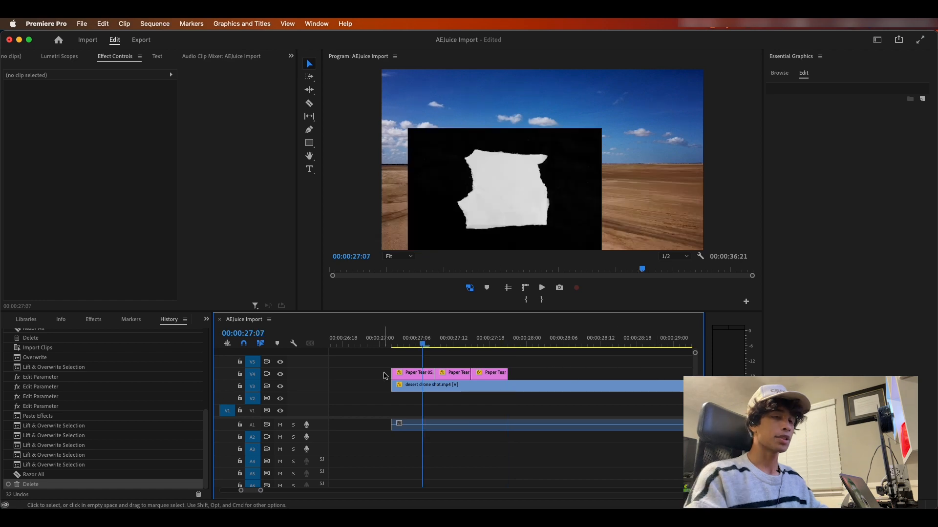
Step: Find the Track Matte Key effect and apply it to the desert drone shot clip on V3
click(417, 390)
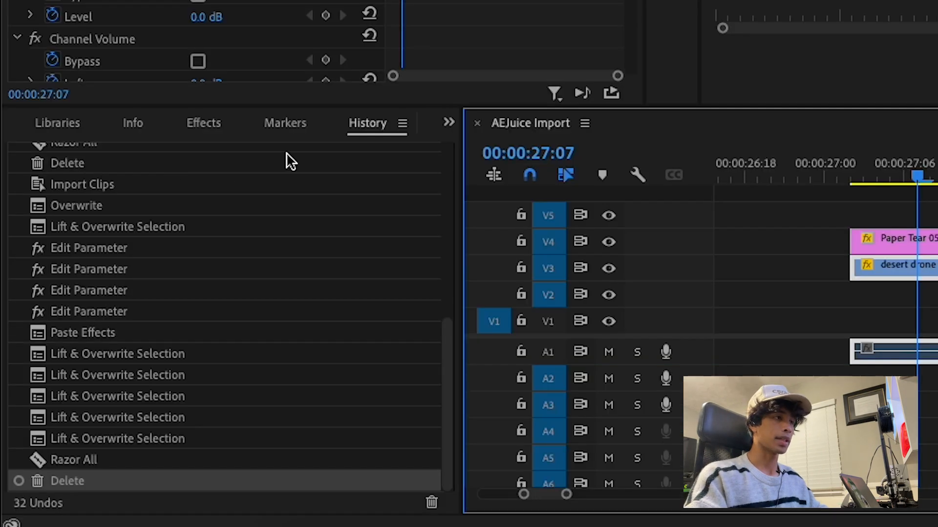
click(90, 320)
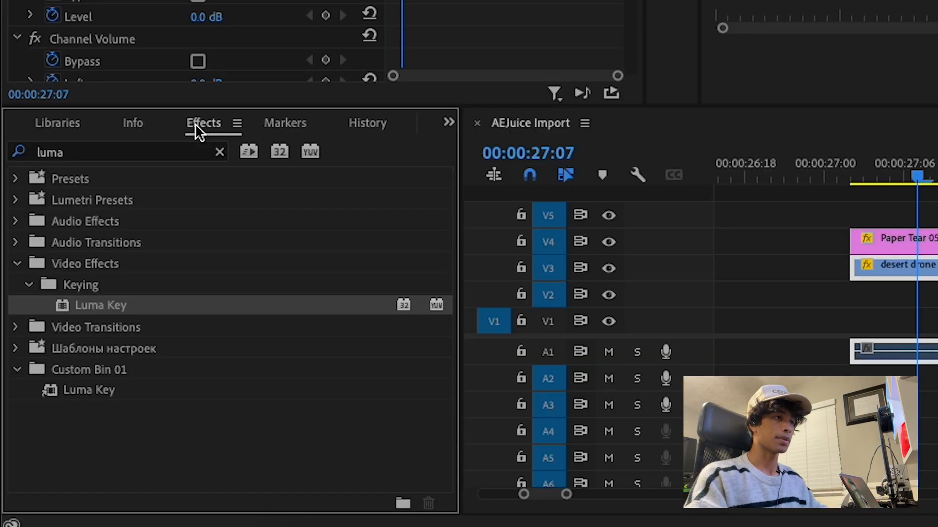
click(219, 152)
click(210, 153)
text(track)
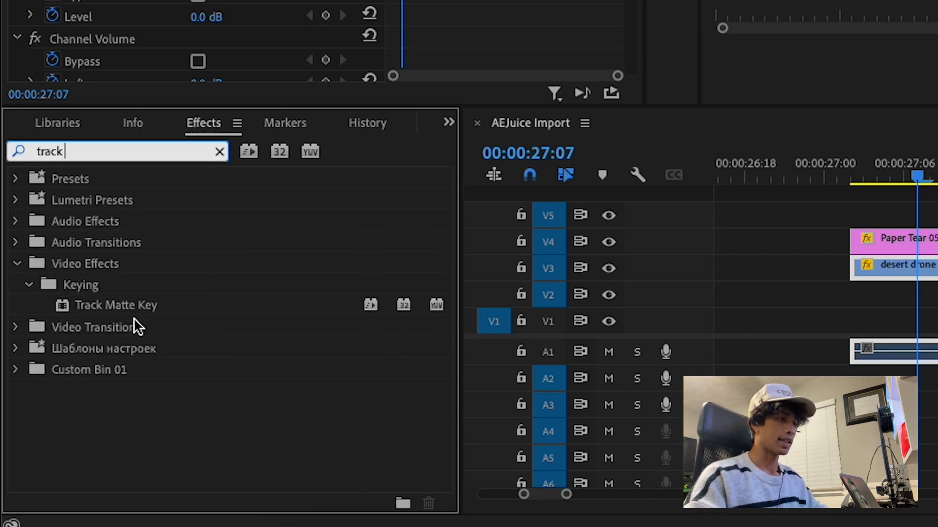
drag(134, 318, 937, 277)
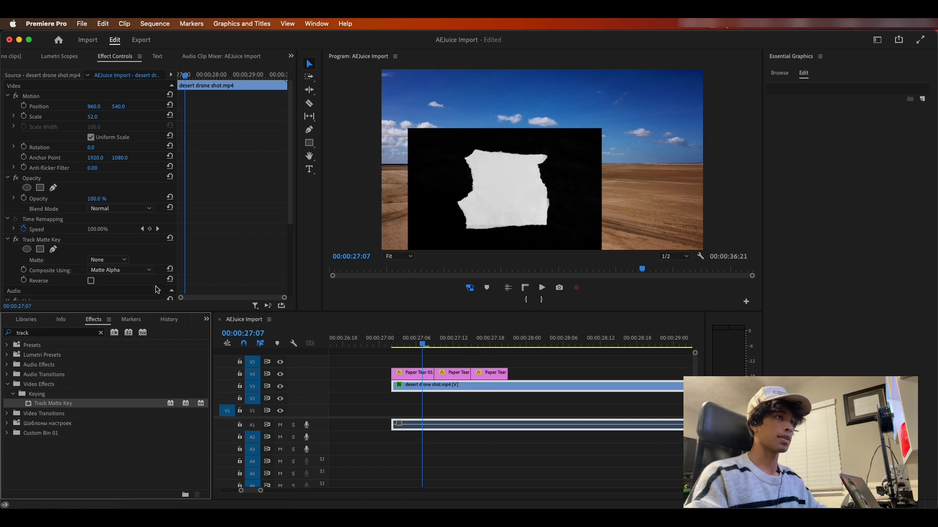
Step: Set the Track Matte Key to composite using Matte Luma with Video 4 as the matte
click(117, 270)
click(113, 289)
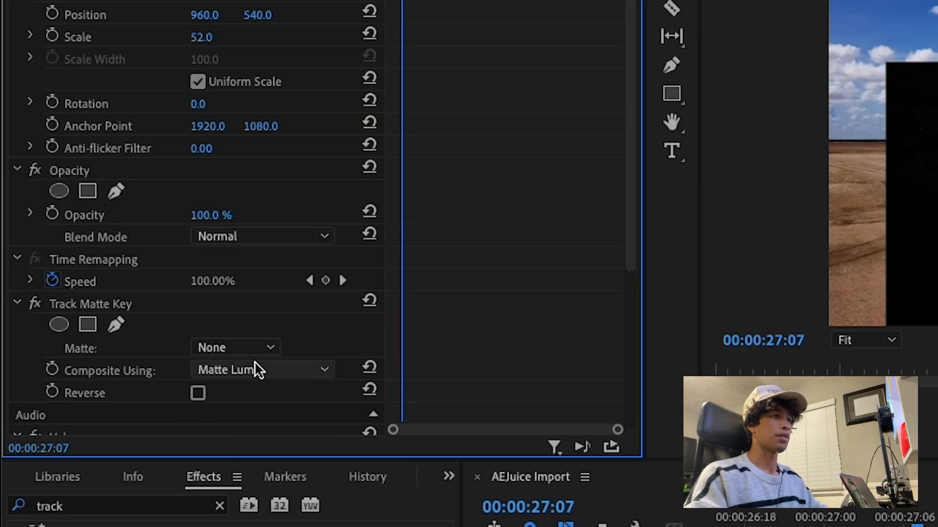
click(115, 260)
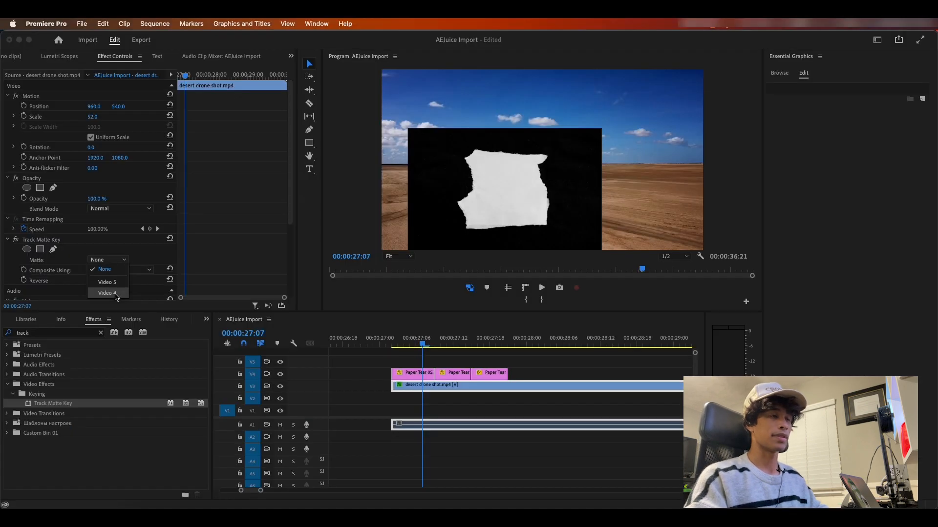
click(250, 420)
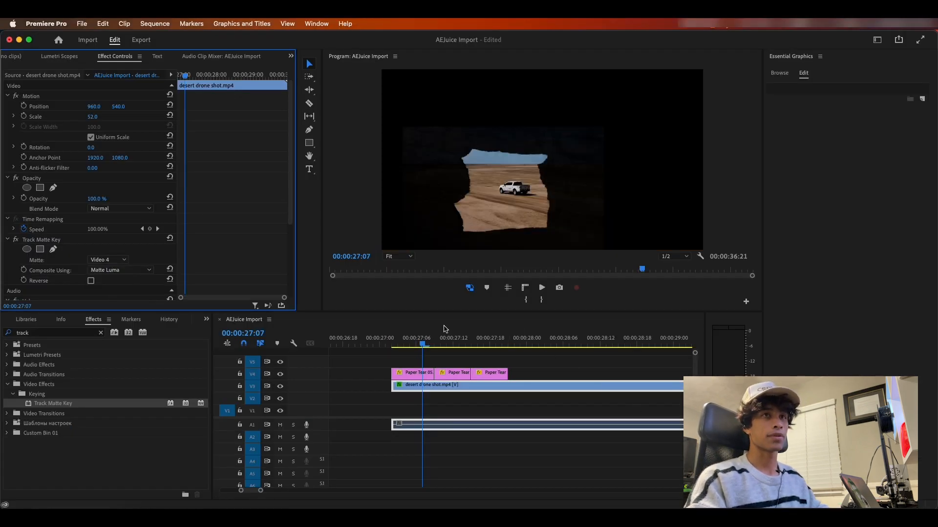
Step: Set the Lumetri Color contrast of Paper Tear 05.jpg to 100
click(418, 381)
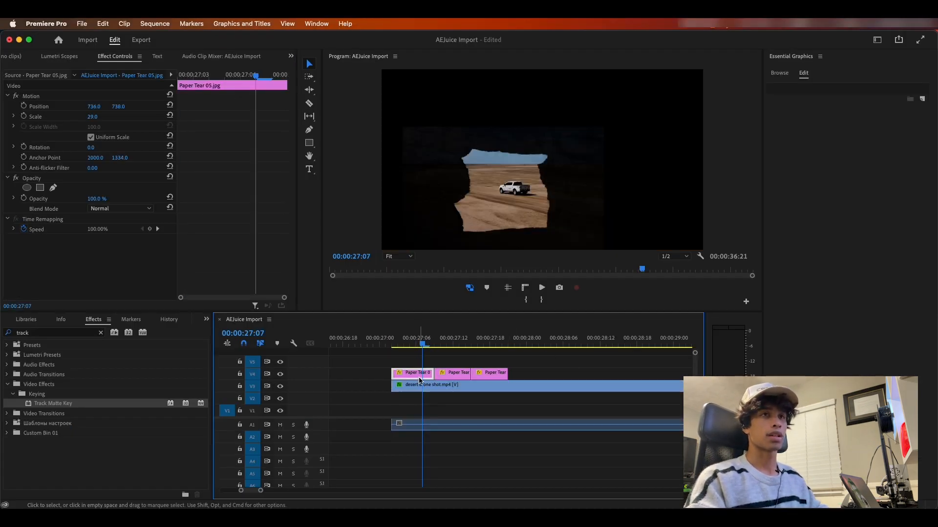
key(alt+shift+5)
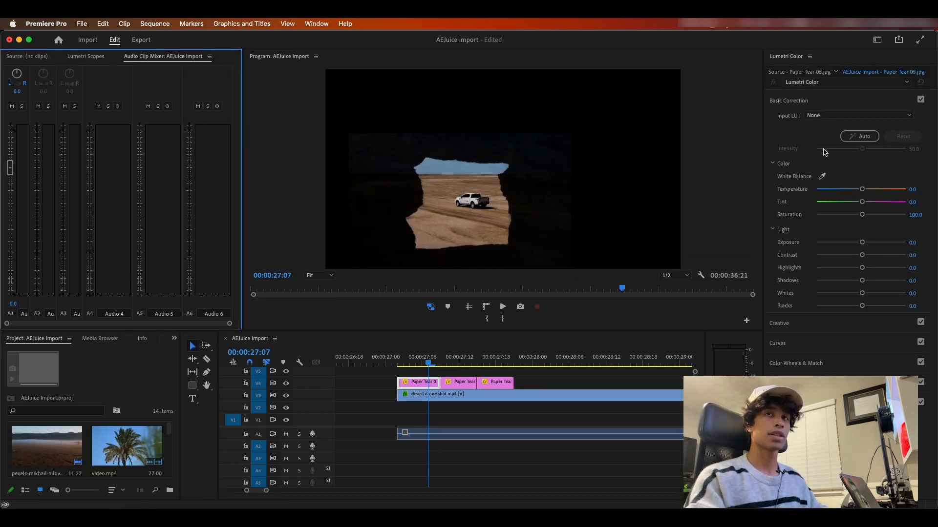
click(855, 251)
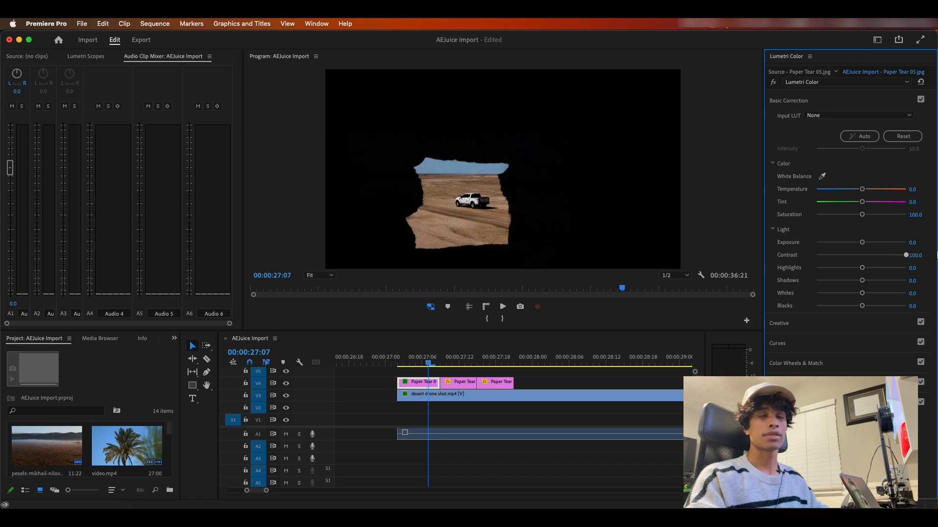
Step: Copy the Lumetri Color effect from Paper Tear 05.jpg onto the other two paper tear clips on V4
click(431, 385)
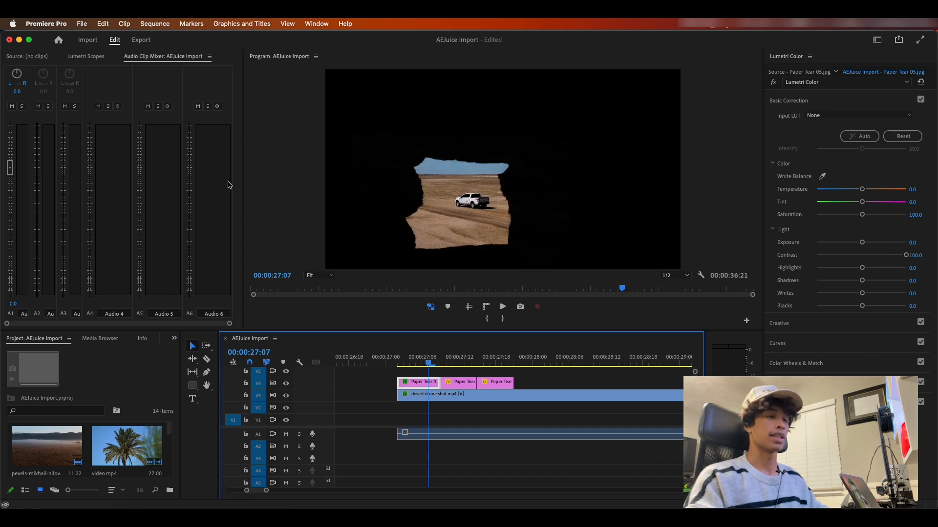
key(alt+shift+7)
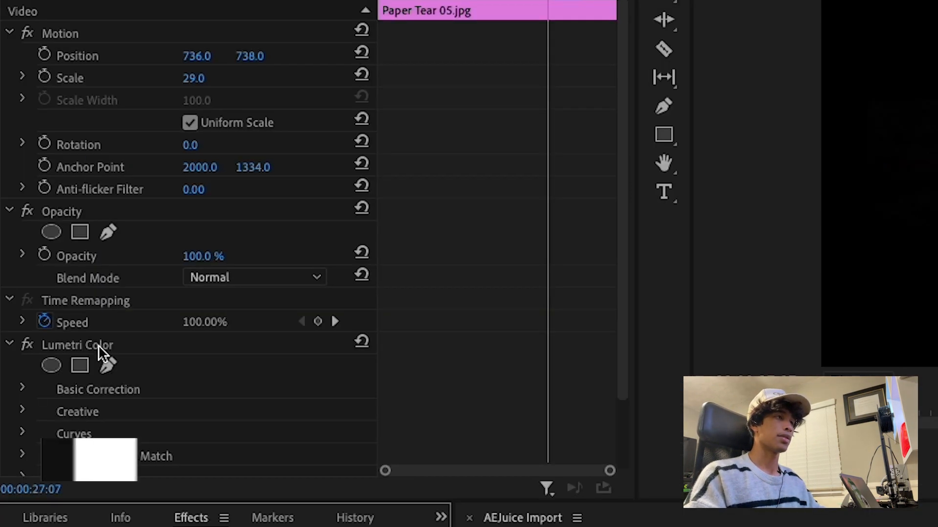
click(51, 239)
key(super+c)
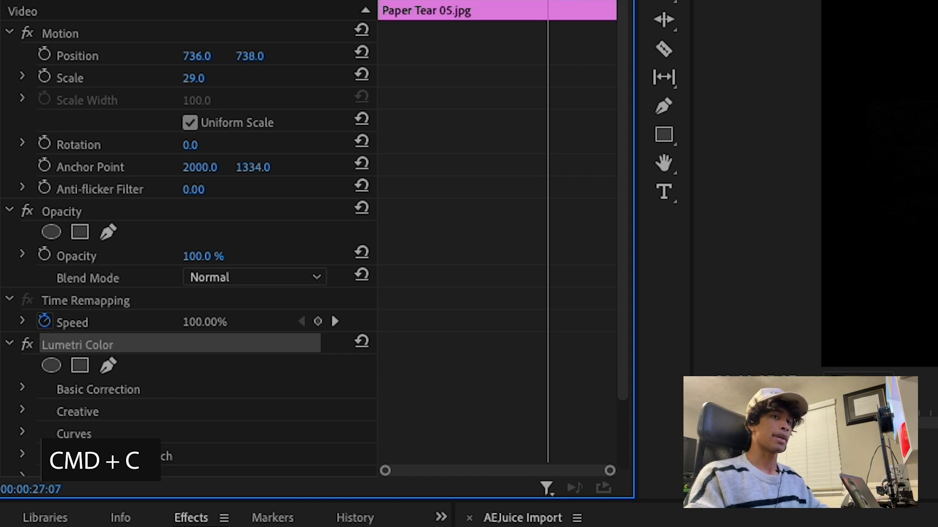
drag(520, 360, 450, 375)
key(super+v)
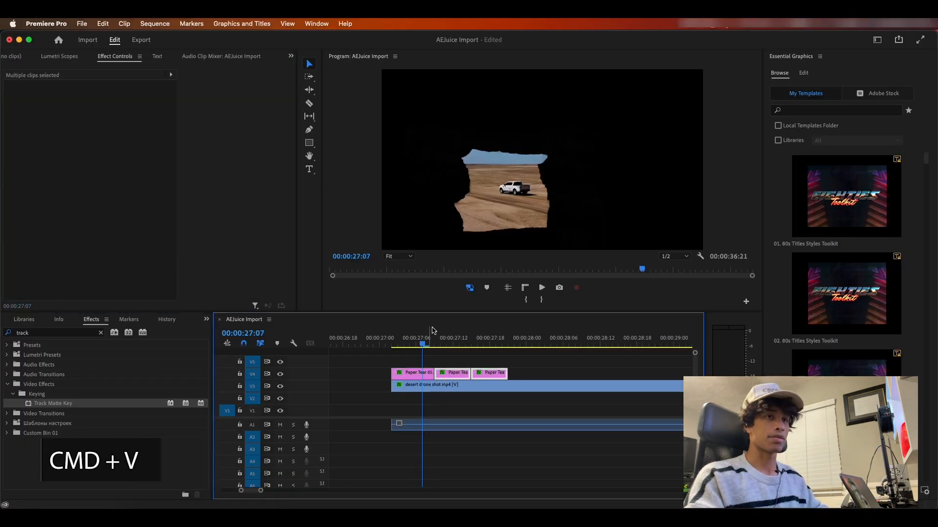
drag(431, 332, 454, 345)
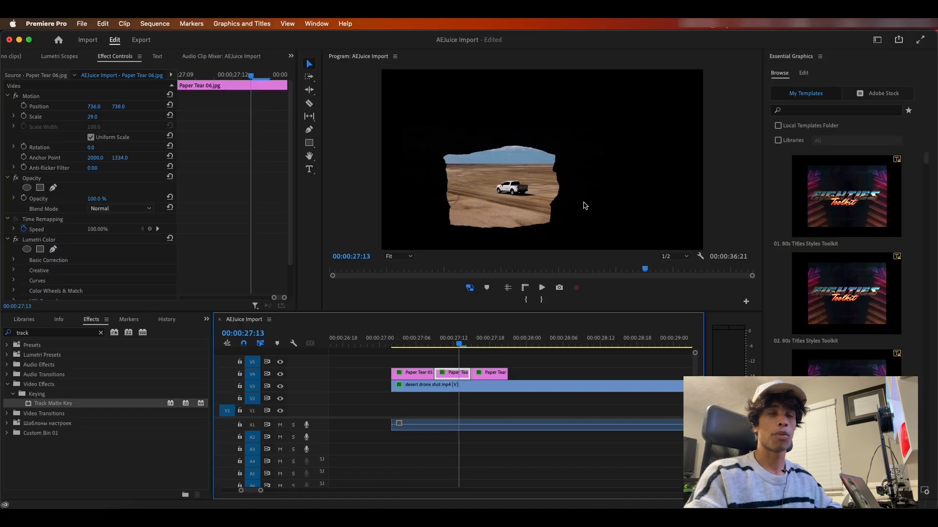
Step: Duplicate the three paper tear clips onto V2 and set the first copy's scale to 33 and position to 726, 749
drag(551, 355, 419, 405)
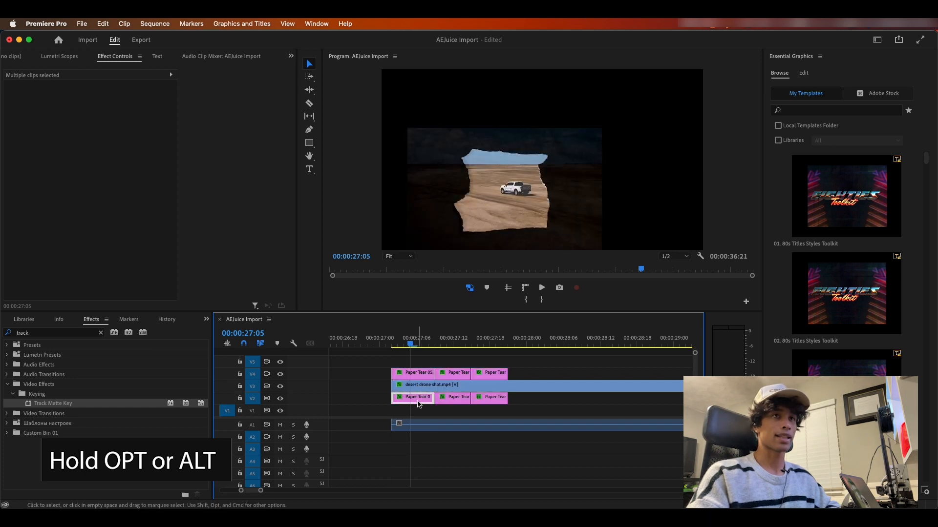
click(418, 405)
drag(93, 117, 94, 116)
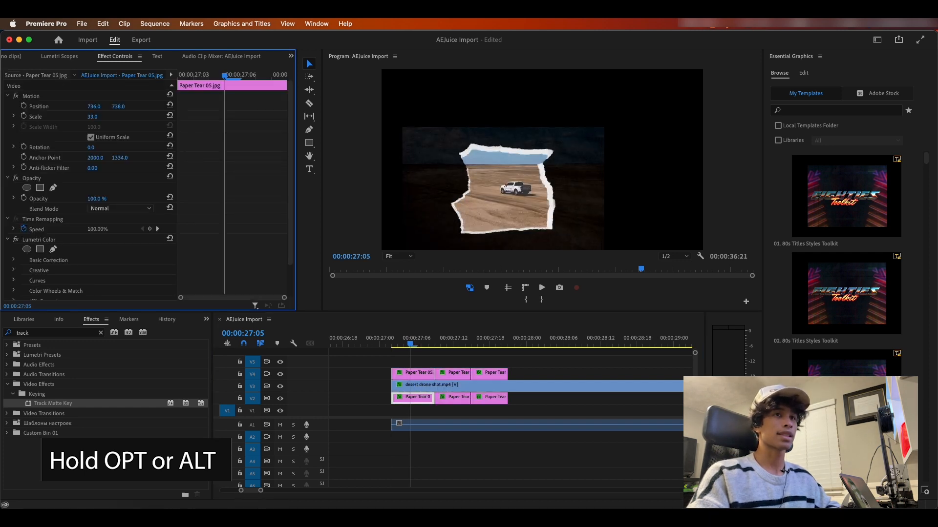
click(31, 96)
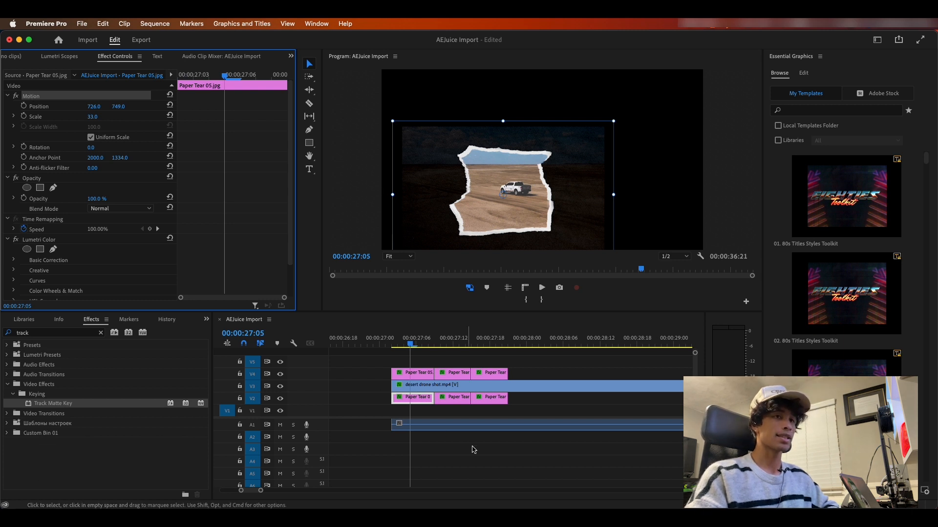
Step: Copy the first V2 paper tear's Motion settings onto the other two V2 copies and play back the tears
key(super+c)
drag(532, 399, 450, 393)
key(super+v)
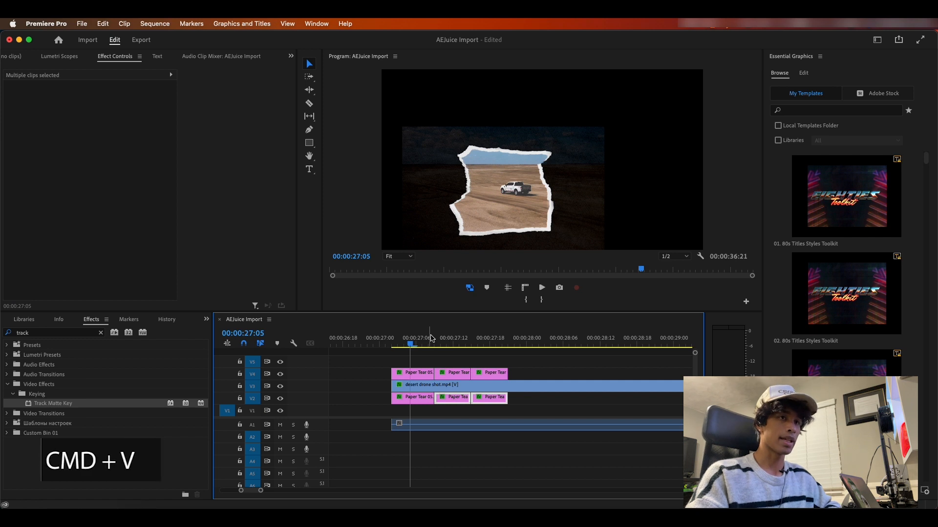
mouse_move(410, 344)
mouse_down()
mouse_move(485, 335)
mouse_move(398, 344)
mouse_up()
key(space)
key(space)
key(space)
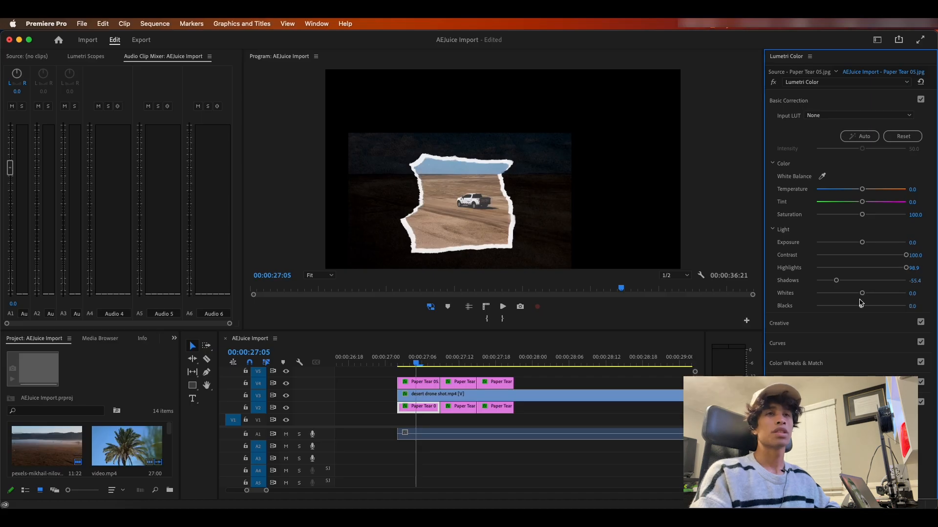
Step: Lower the Lumetri Color blacks of the Paper Tear 05.jpg copy on V2 to blacken the area around the tear
drag(861, 306, 841, 306)
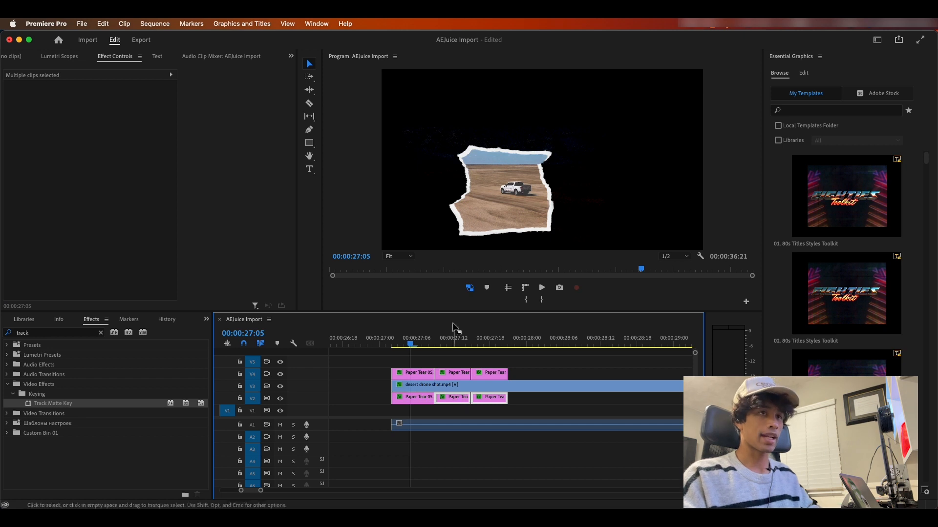
mouse_move(418, 334)
mouse_down()
mouse_move(480, 332)
mouse_move(404, 334)
mouse_up()
Step: Duplicate the desert drone shot between V3 and V1 and delete the Track Matte Key from the V1 clip
click(459, 382)
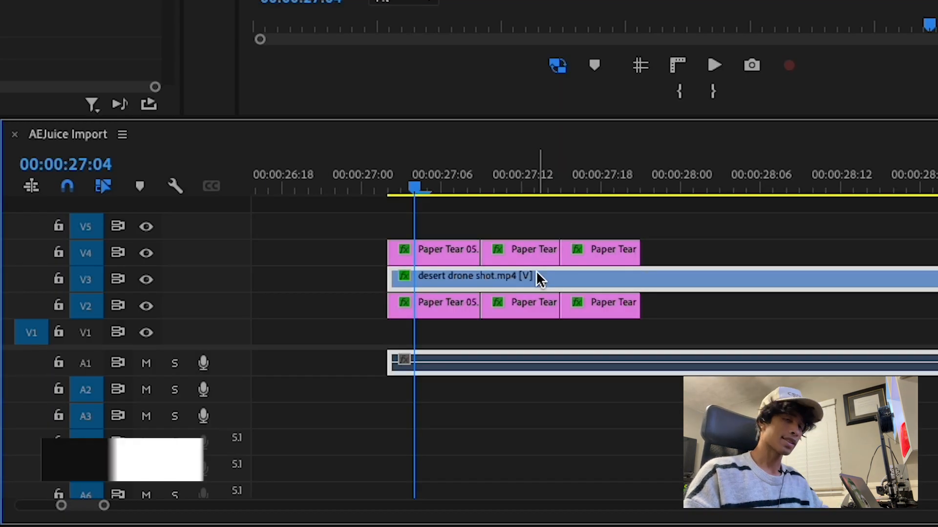
drag(540, 273, 532, 327)
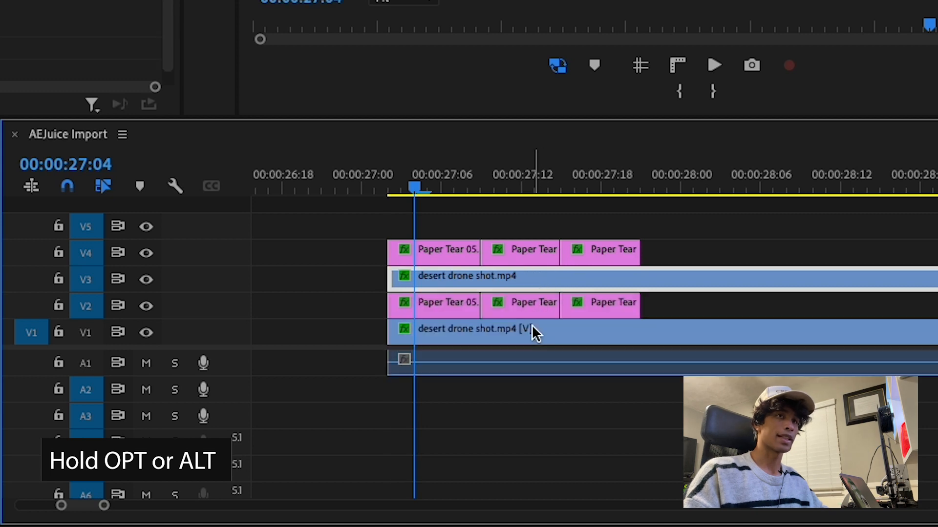
click(458, 331)
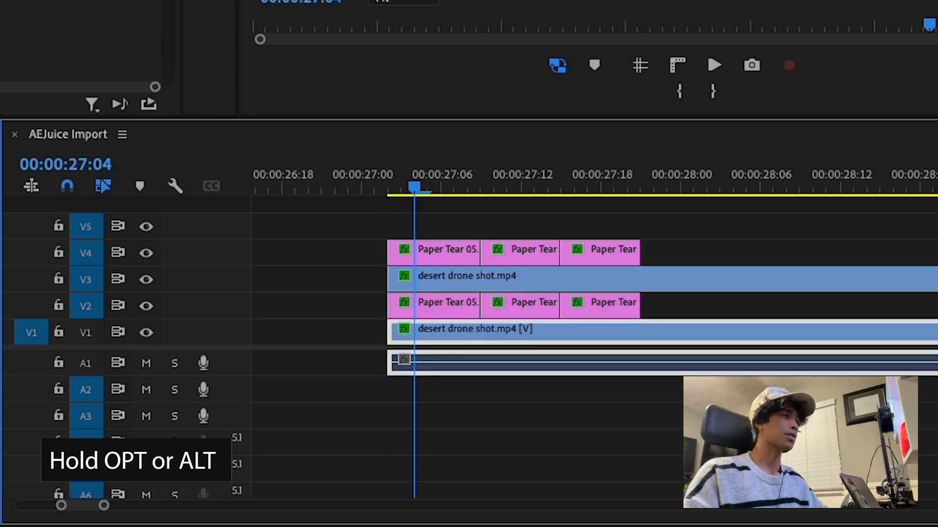
scroll(39, 268, down, 3)
click(53, 182)
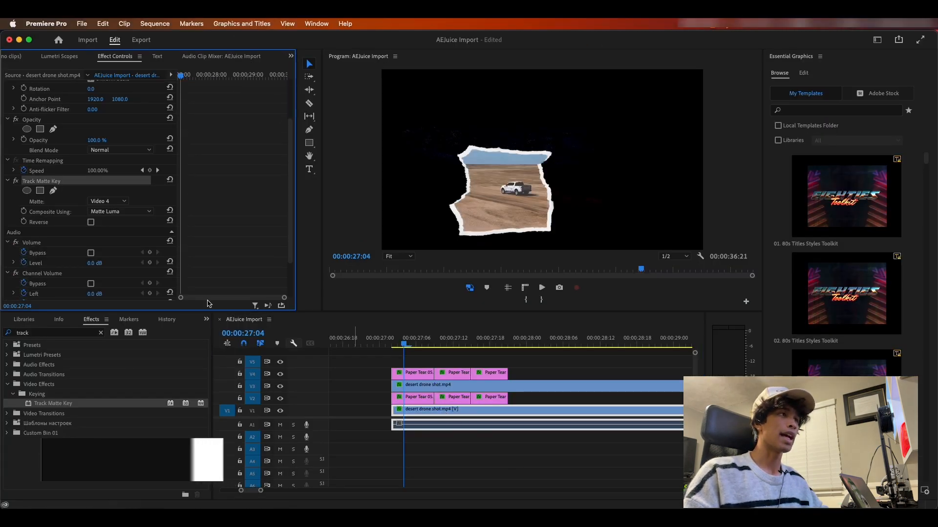
key(Delete)
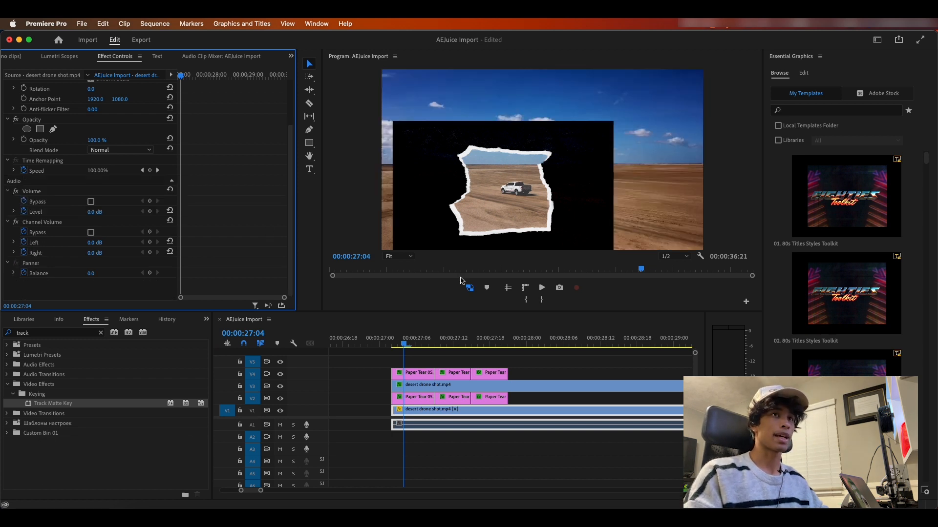
Step: Find the Luma Key effect and apply it to all three paper tear clips on V2
click(74, 332)
text(luma)
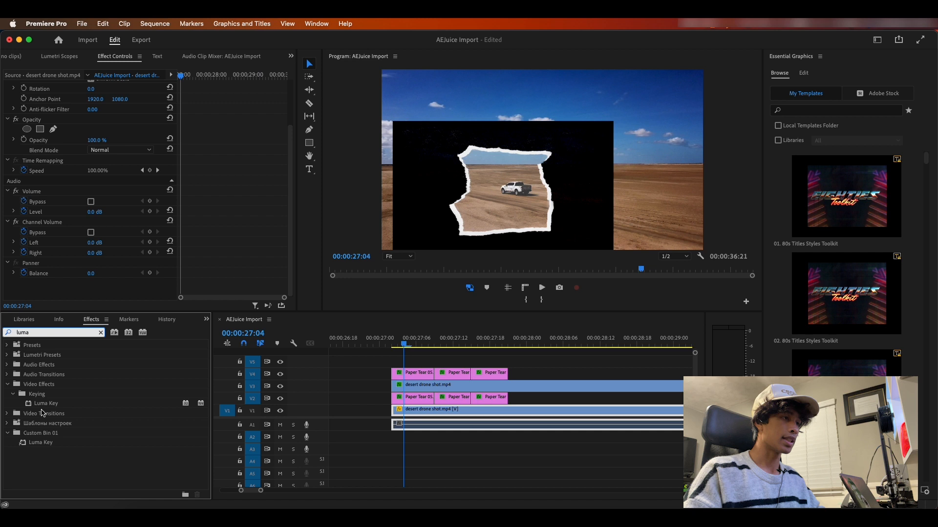
click(52, 405)
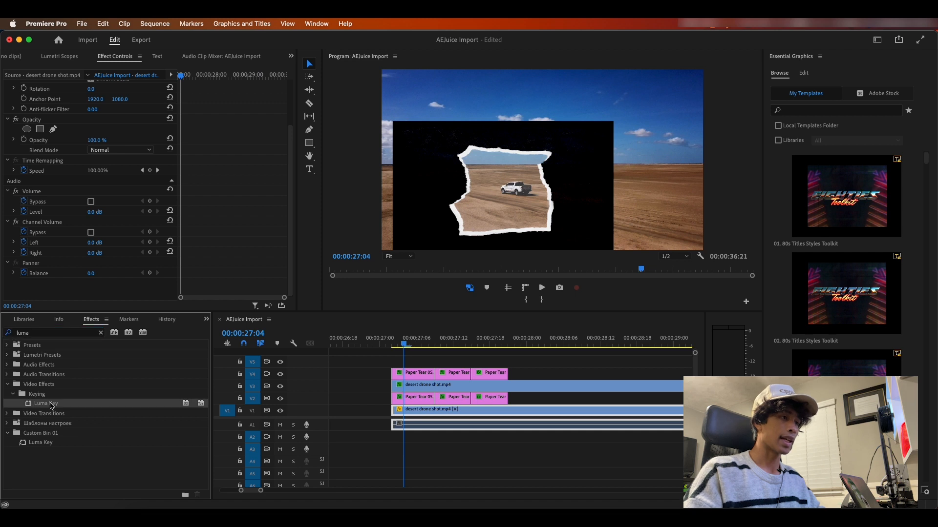
drag(418, 397, 420, 398)
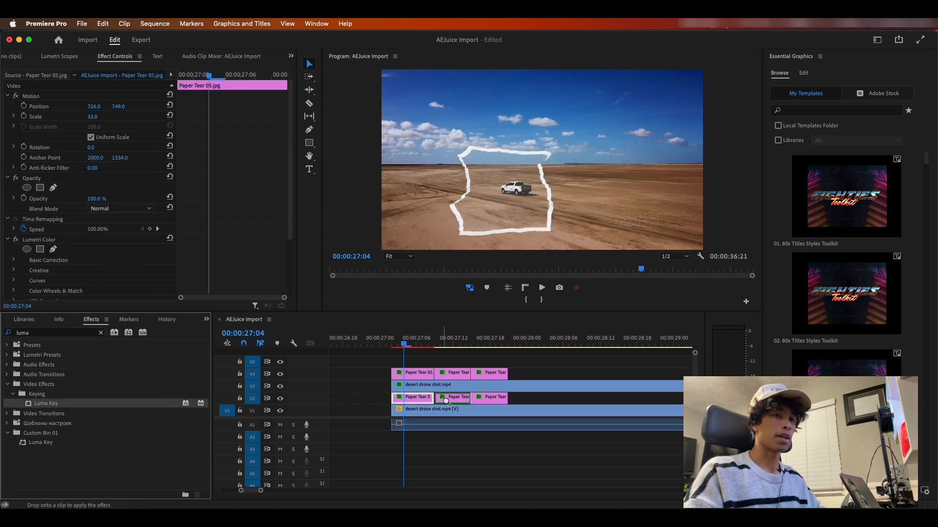
drag(445, 400, 445, 401)
drag(498, 398, 498, 398)
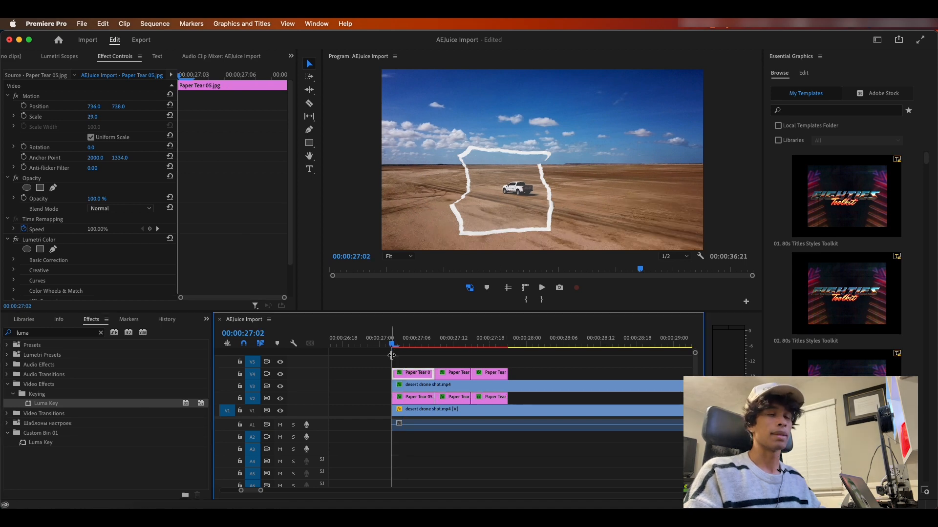
Step: Play back the ripped-paper animation from 00:00:27:02 and advance a few frames to review the tears
key(space)
key(space)
key(Right)
key(Right)
key(Right)
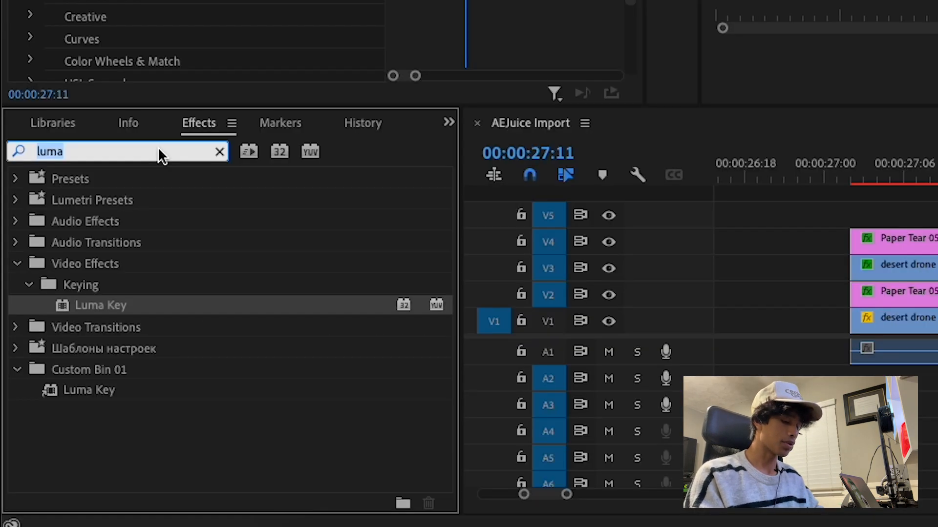
Step: Apply the Posterize Time effect to the desert drone shot clip on V3 and open its frame rate for editing
text(poster)
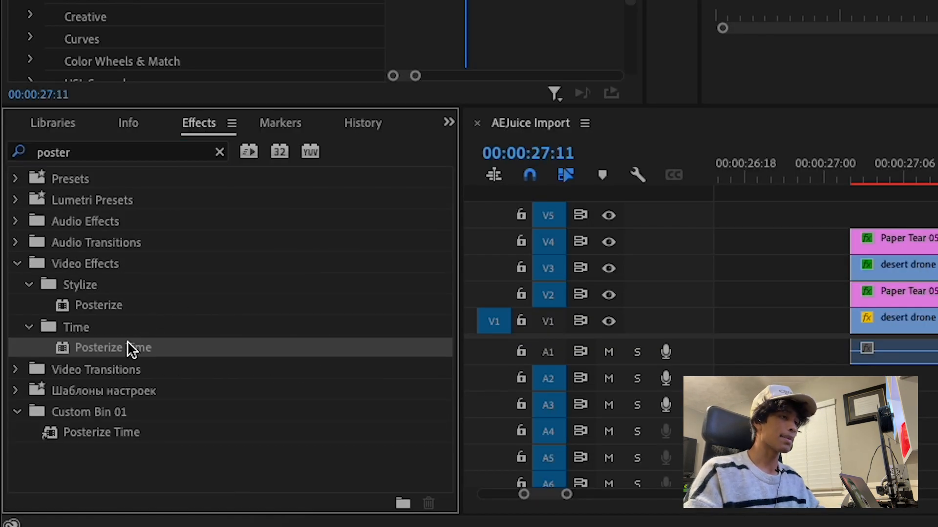
drag(126, 345, 917, 279)
drag(396, 277, 419, 276)
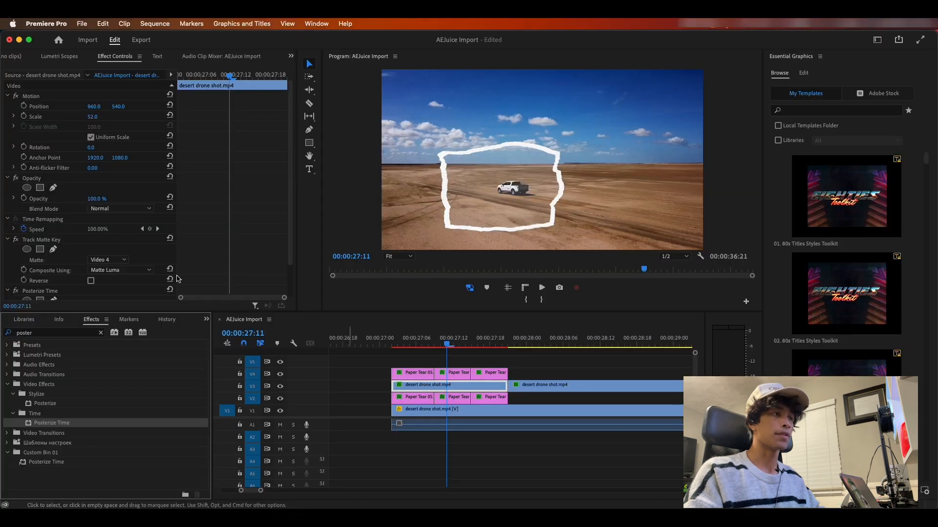
scroll(71, 244, down, 3)
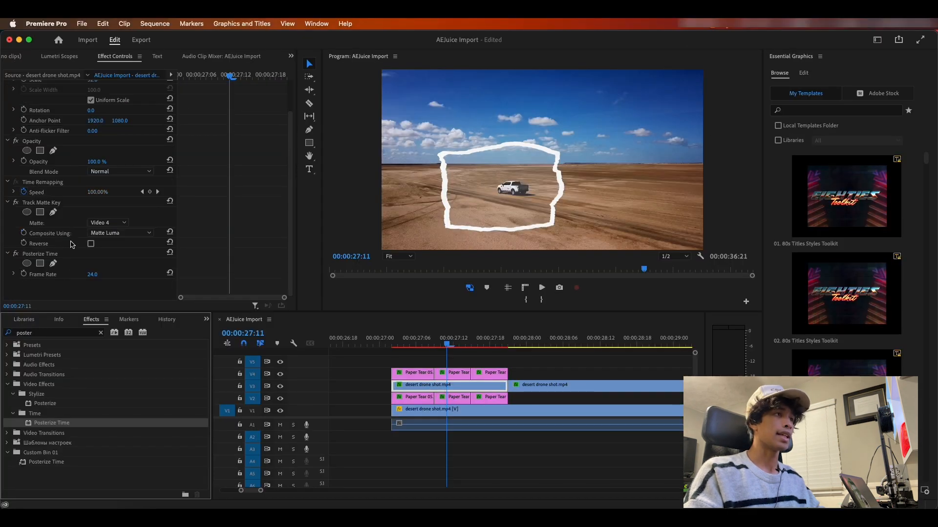
click(91, 275)
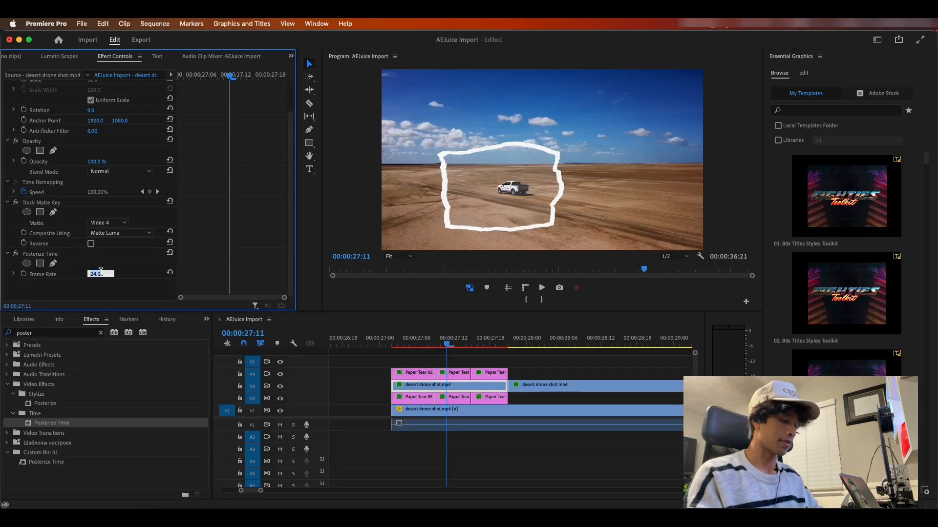
drag(442, 344, 401, 346)
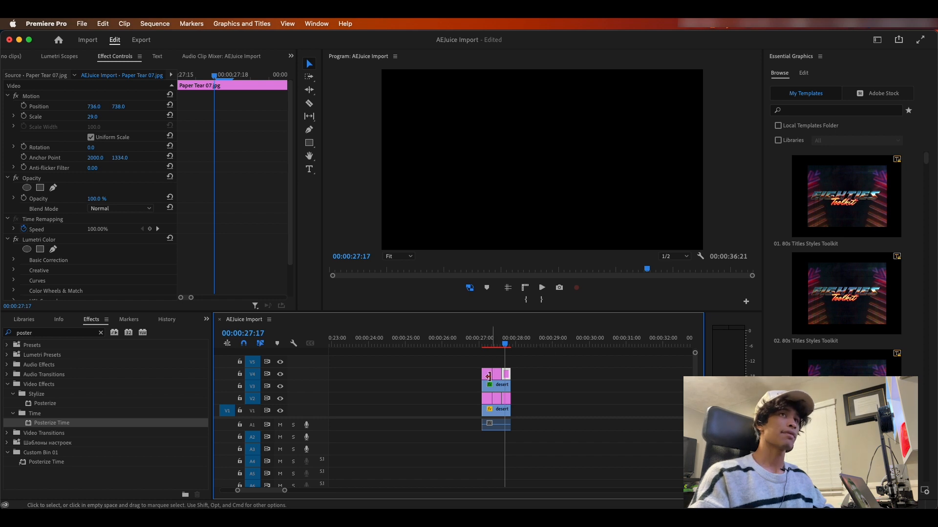
click(572, 422)
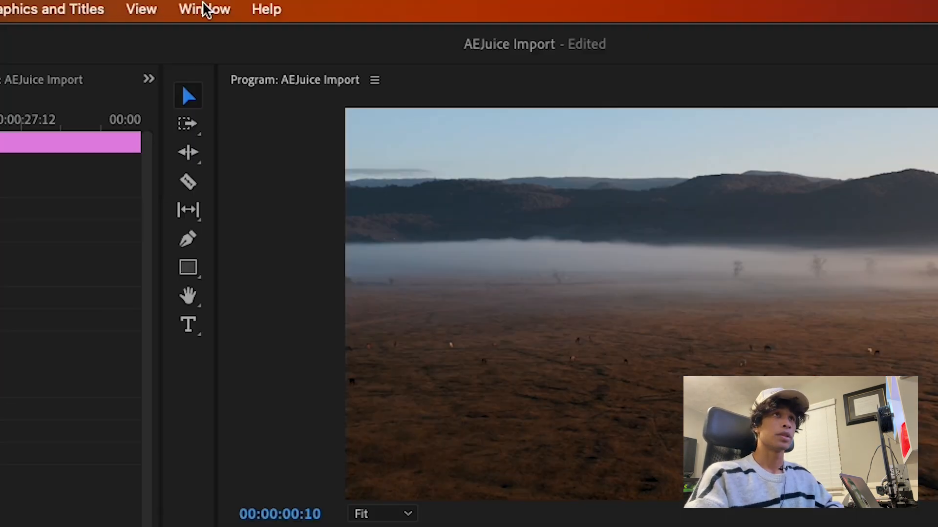
Step: Open the Premiere Studio extension and move its window clear of the Effect Controls settings
click(316, 23)
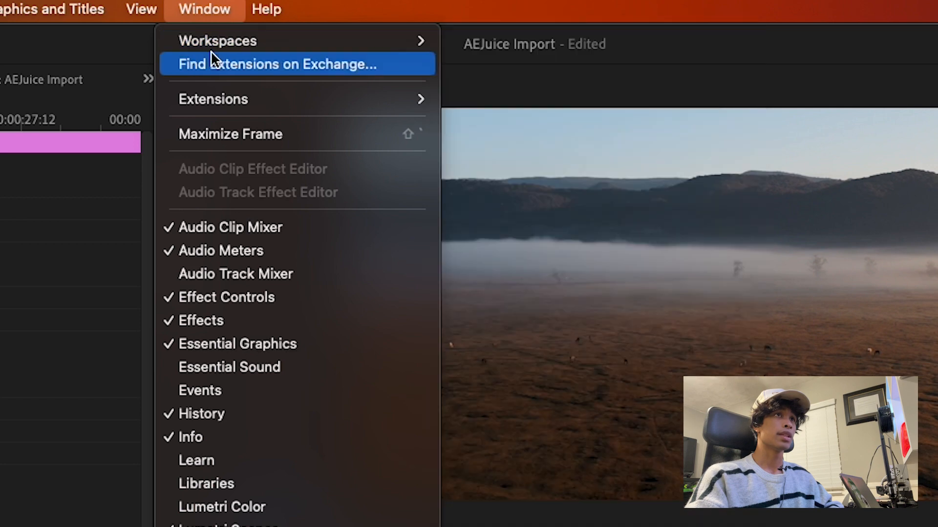
mouse_move(435, 102)
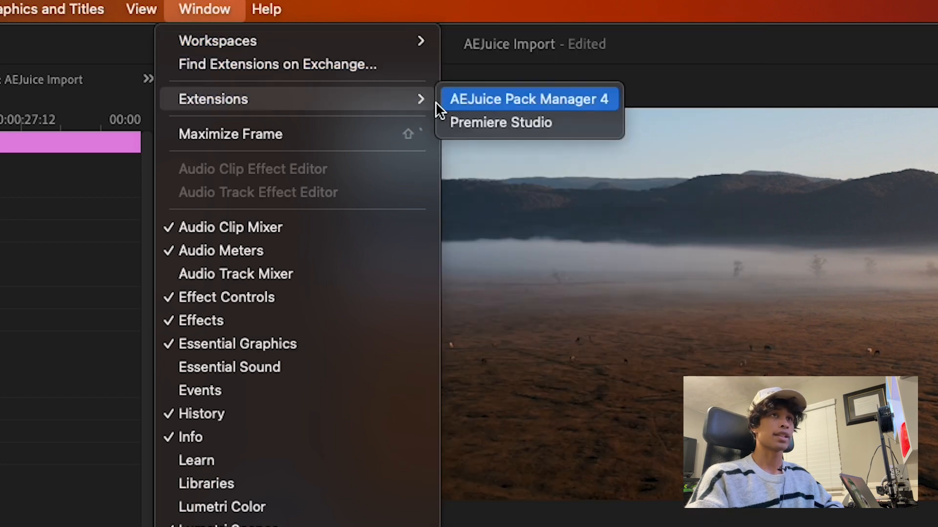
click(480, 122)
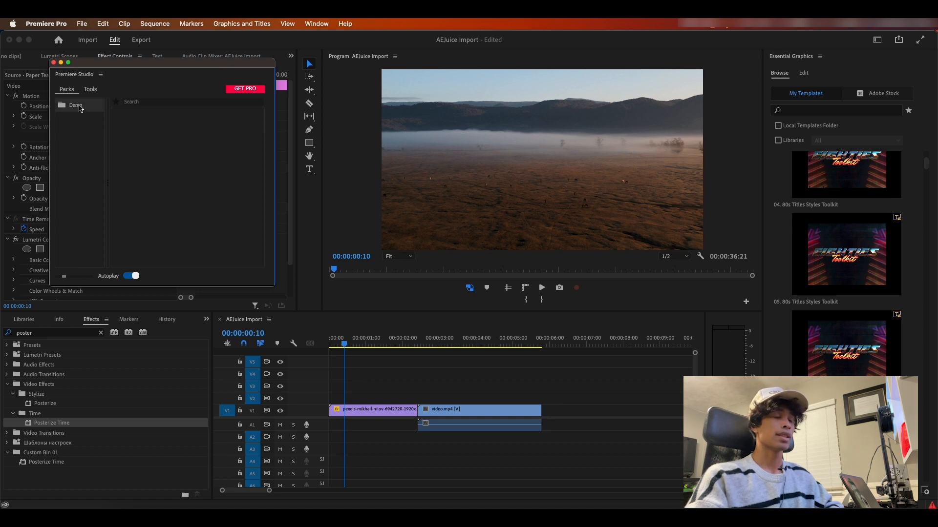
drag(149, 68, 295, 88)
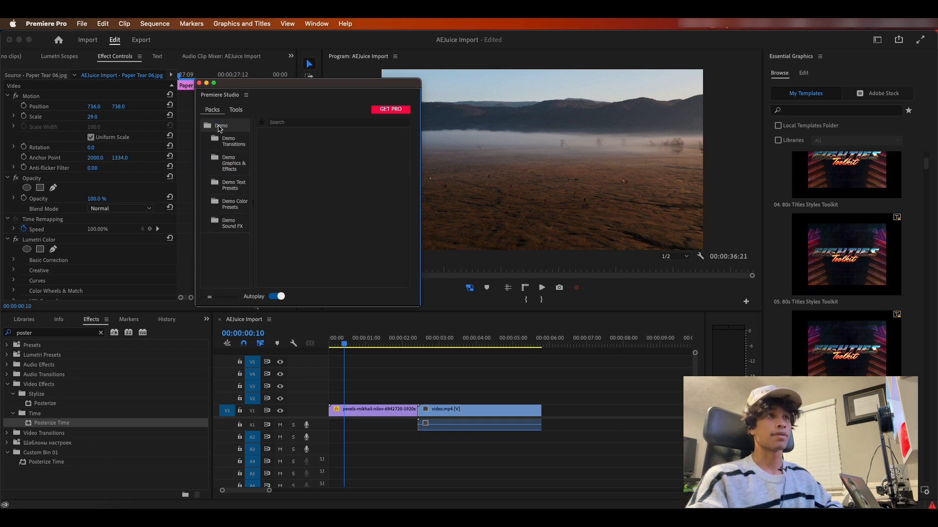
Step: Browse the transition previews in Premiere Studio's Demo Transitions folder
click(229, 143)
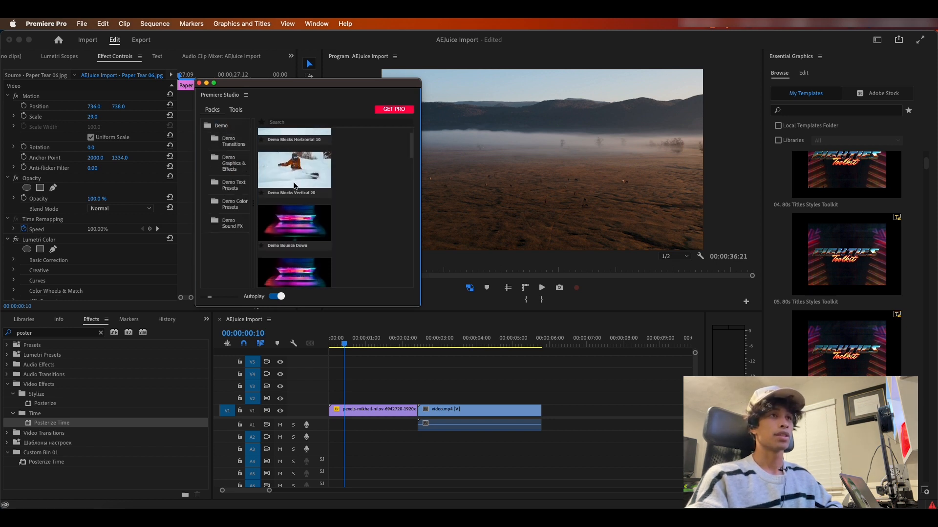
scroll(295, 186, down, 2)
scroll(297, 185, up, 2)
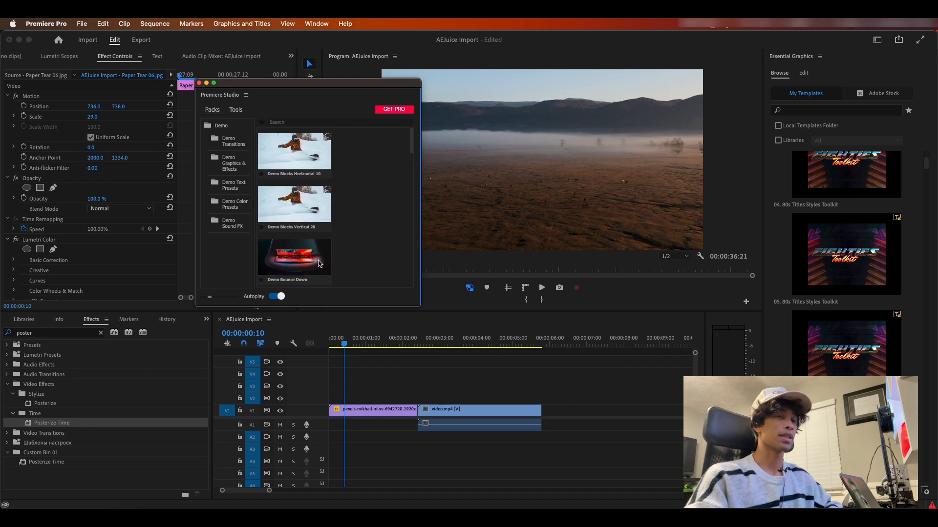
scroll(308, 204, down, 6)
scroll(314, 210, up, 5)
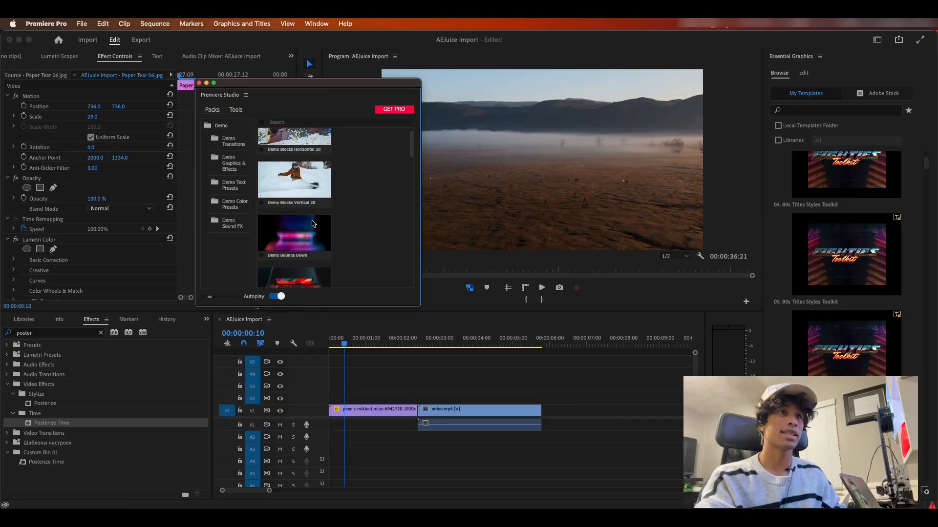
scroll(314, 223, down, 10)
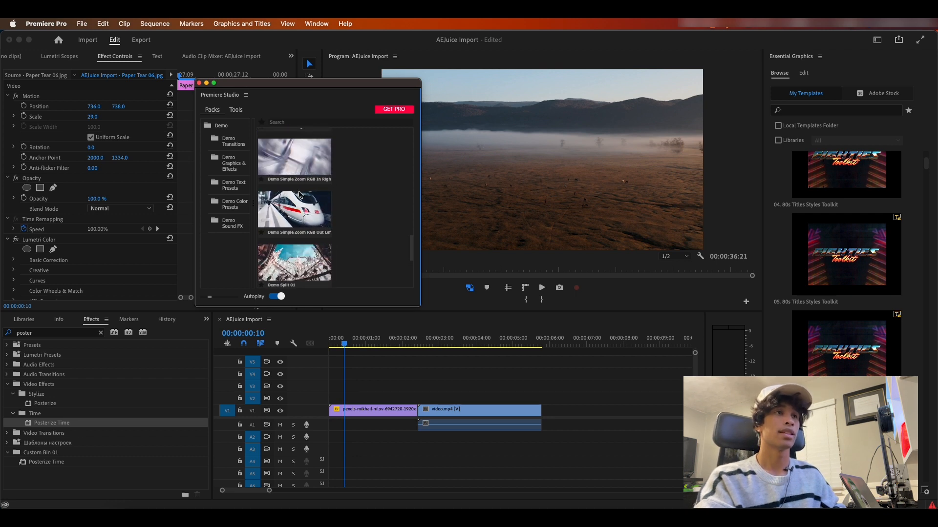
Step: Add the Demo Simple Zoom RGB Out Left transition with sound and align its layers over the cut between the two clips
click(289, 214)
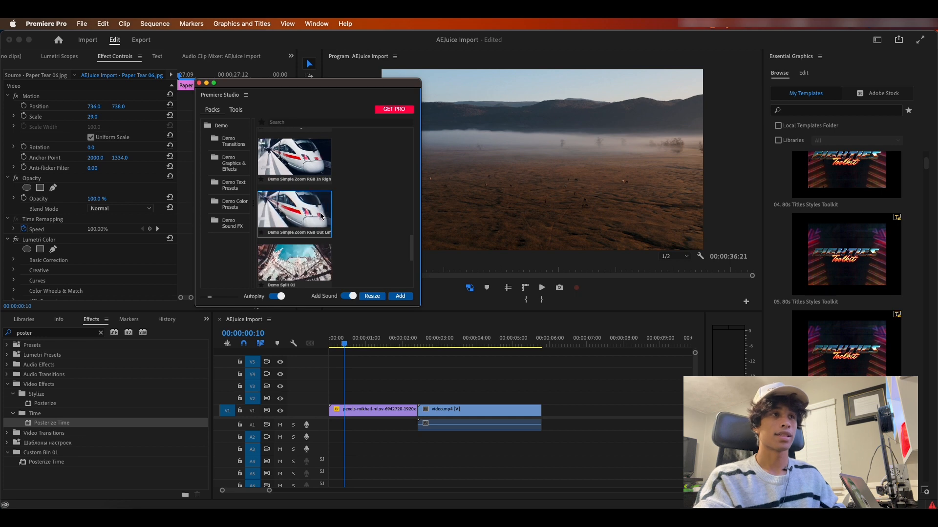
click(400, 296)
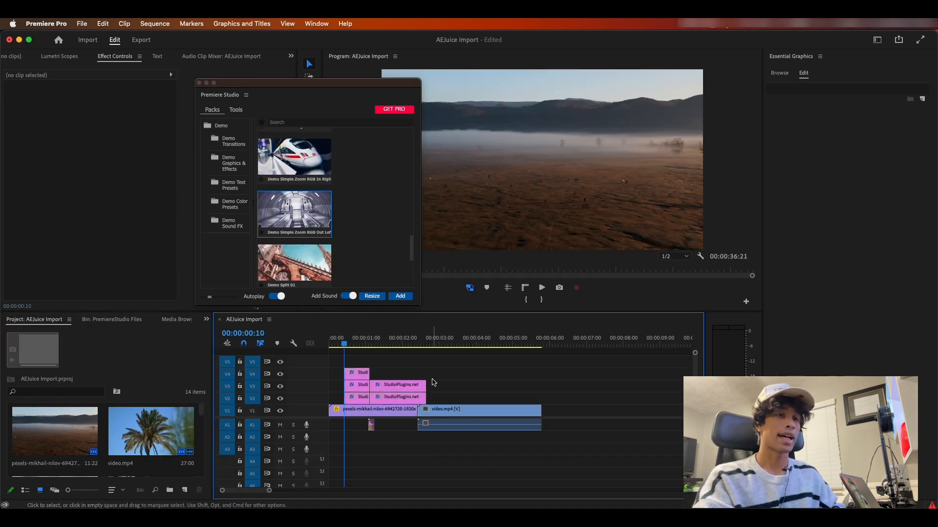
drag(346, 394, 346, 393)
drag(419, 404, 439, 399)
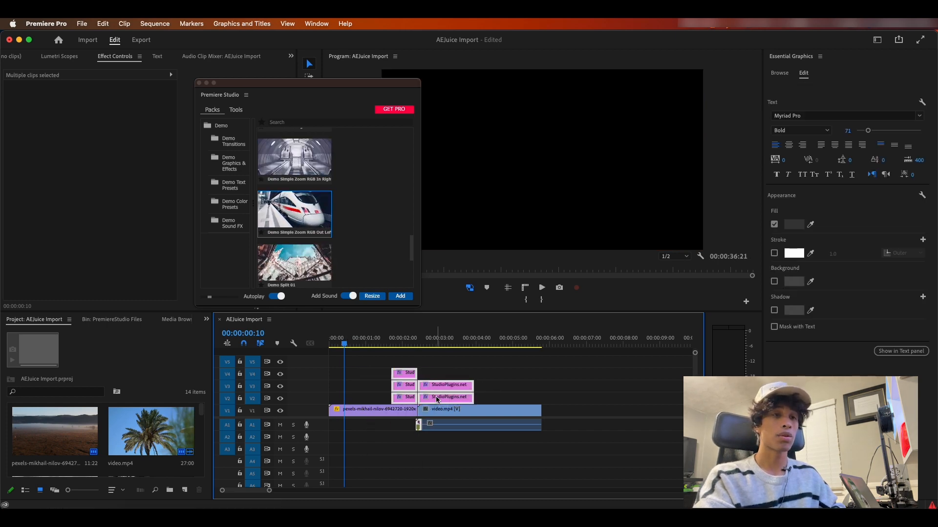
Step: Play back the zoom transition across the cut from the desert clip to the palm tree clip
click(436, 341)
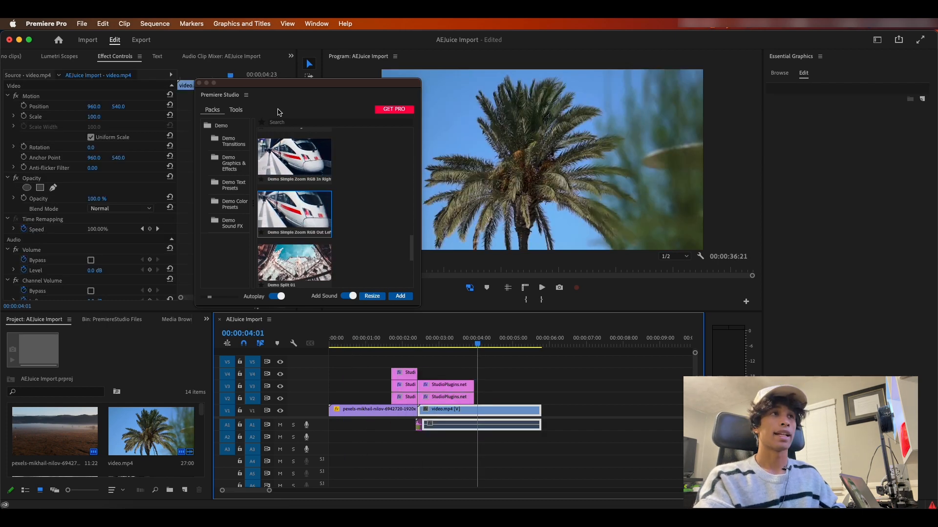
click(396, 342)
key(space)
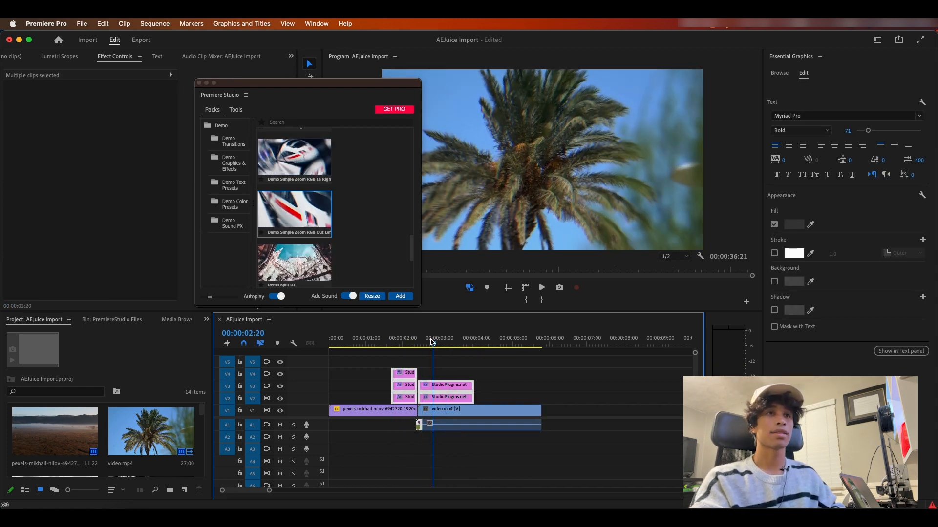
click(416, 345)
drag(417, 347, 382, 350)
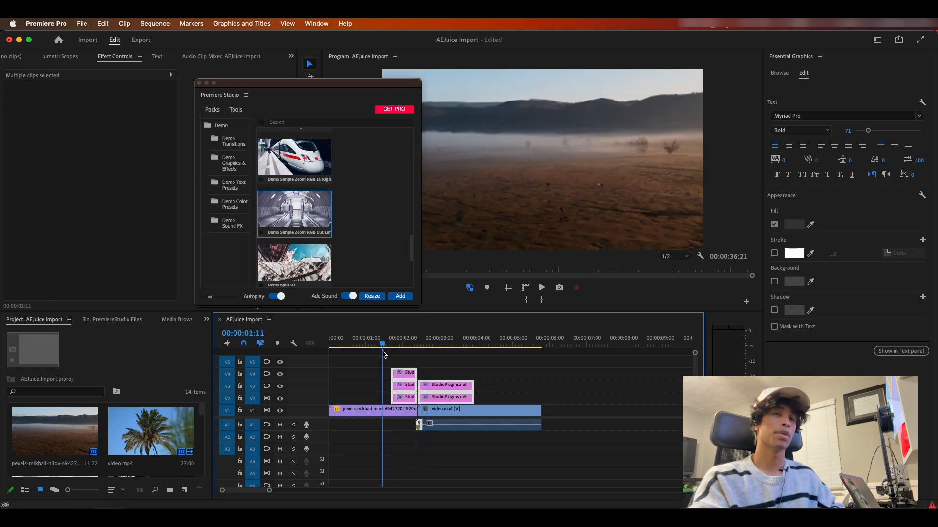
key(space)
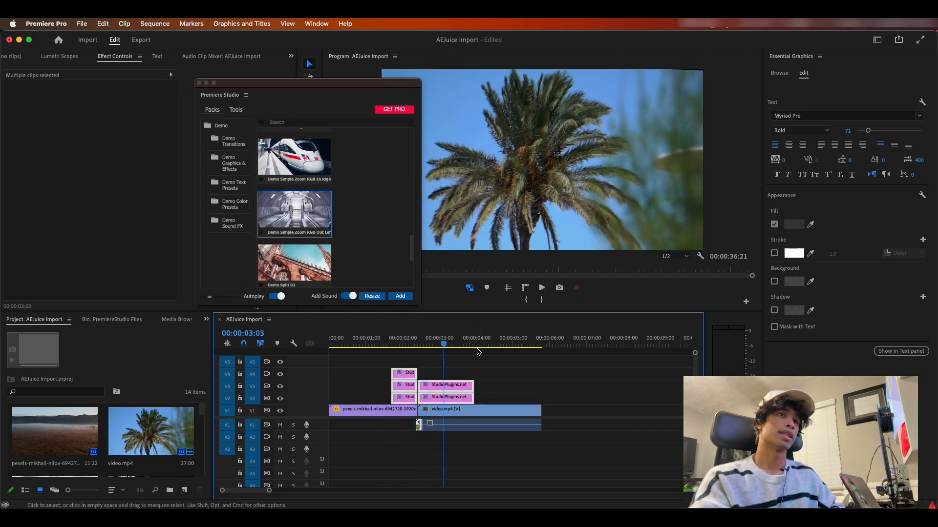
key(space)
Step: Add the Demo Decode 06 text preset at 00:00:03:15 and set its text to "please subscribe"
scroll(298, 219, up, 5)
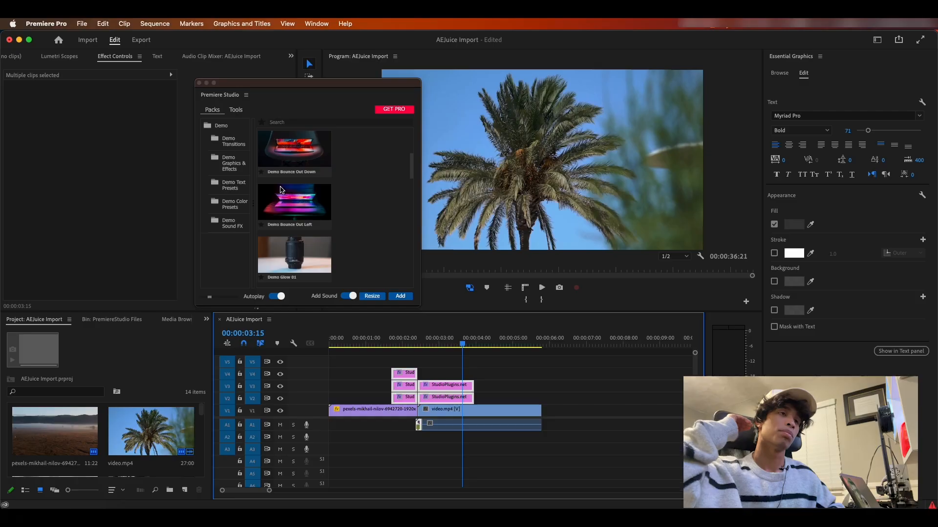
scroll(281, 190, up, 5)
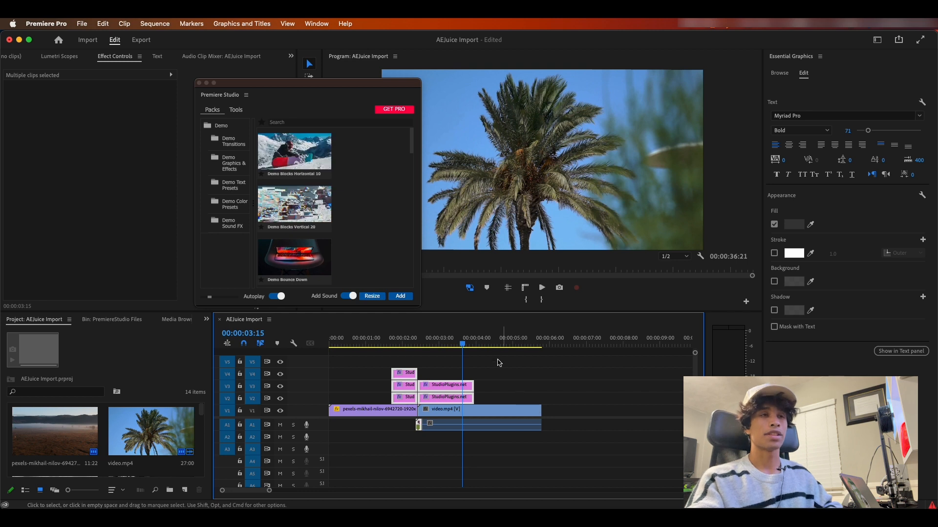
scroll(313, 199, down, 10)
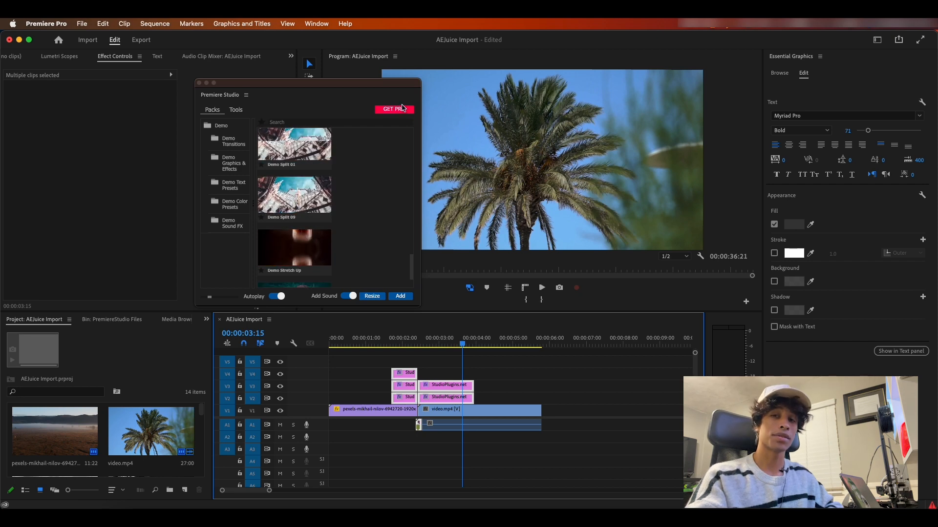
click(233, 185)
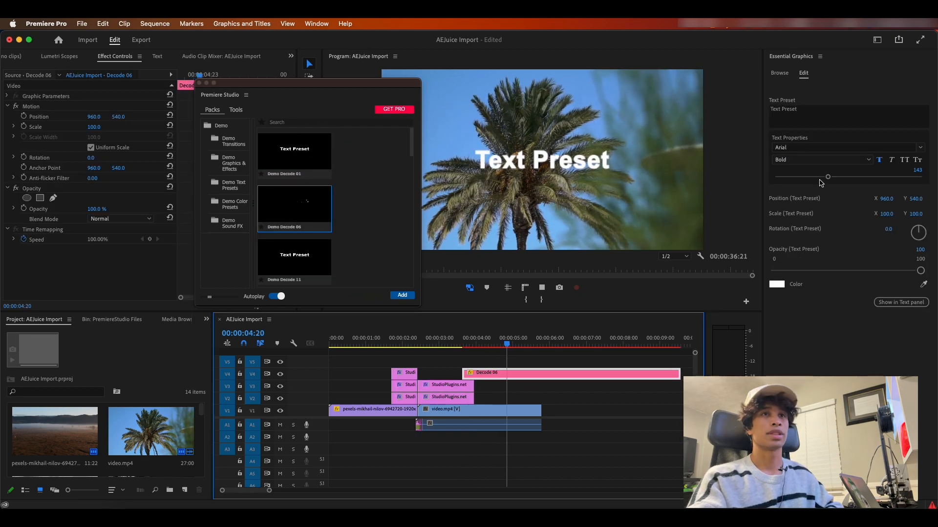
key(space)
click(802, 117)
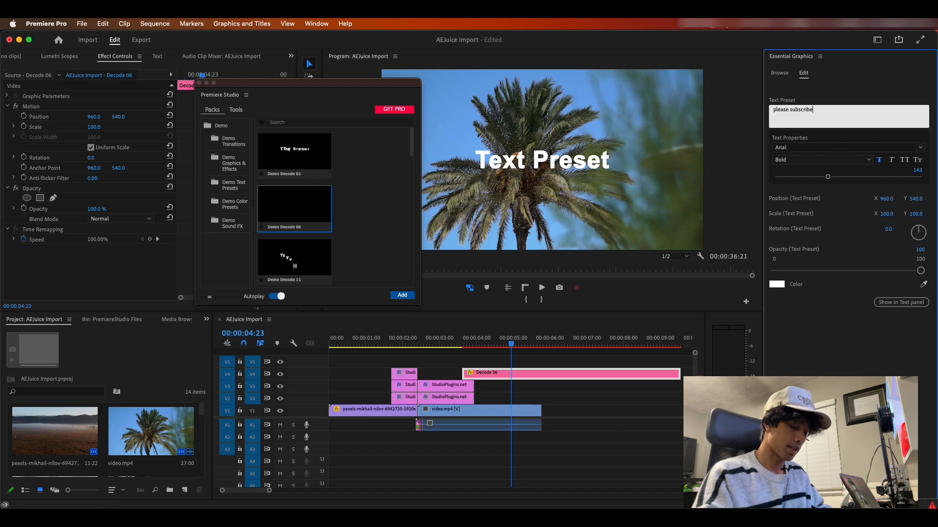
Step: Play back the decode text animation over the palm tree clip and browse the other Demo Text Presets
drag(511, 344, 468, 346)
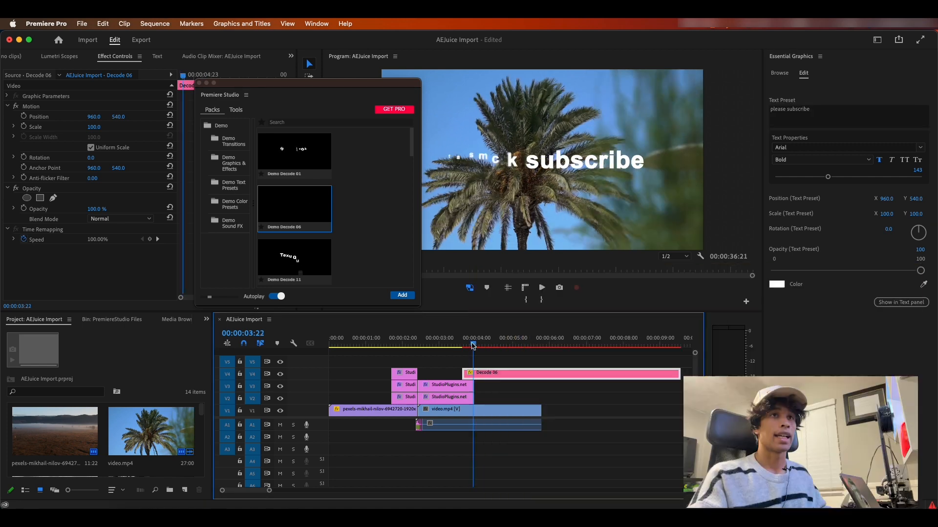
key(space)
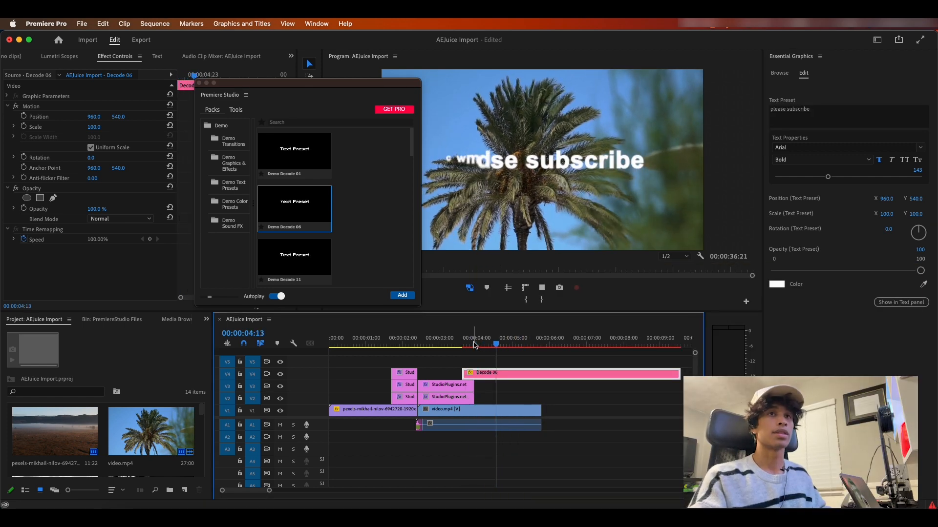
scroll(324, 275, down, 5)
scroll(323, 276, down, 1)
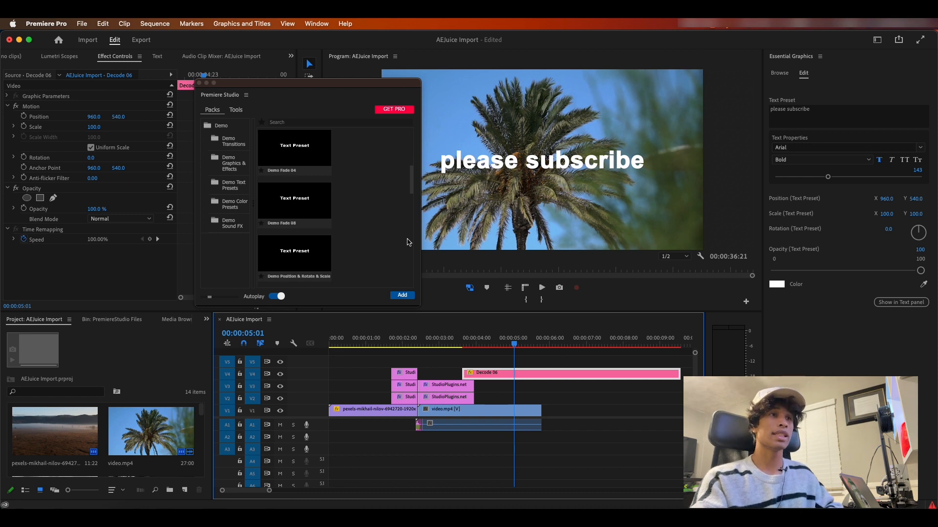
scroll(364, 252, down, 5)
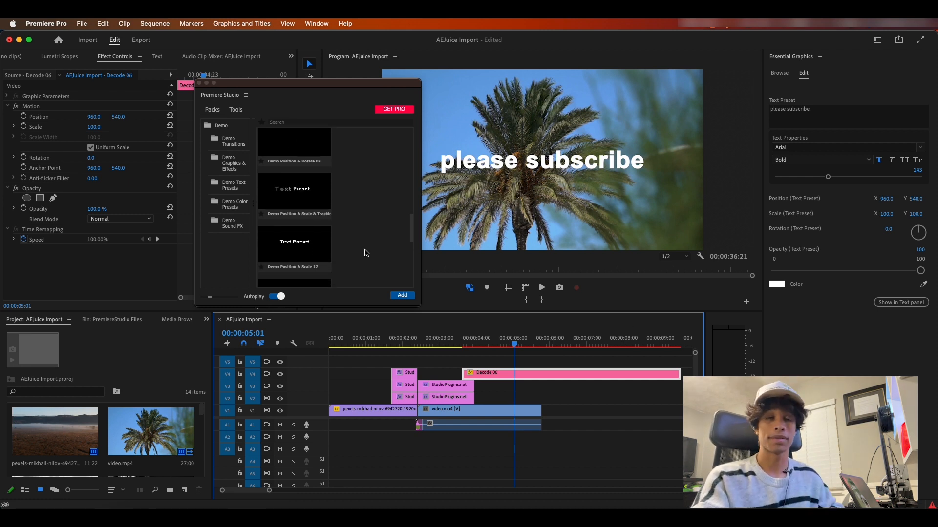
Step: Close the Premiere Studio window and delete the Decode 06 text clip on V4
click(205, 97)
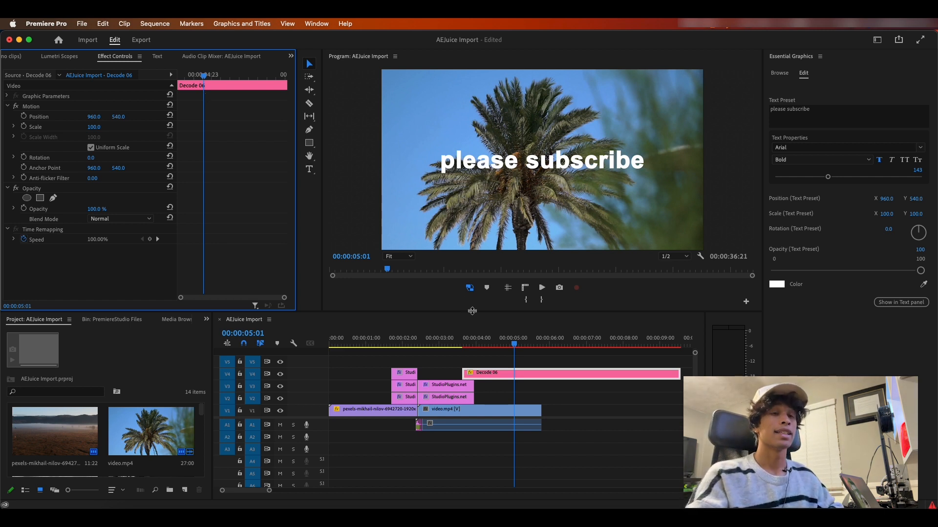
click(529, 362)
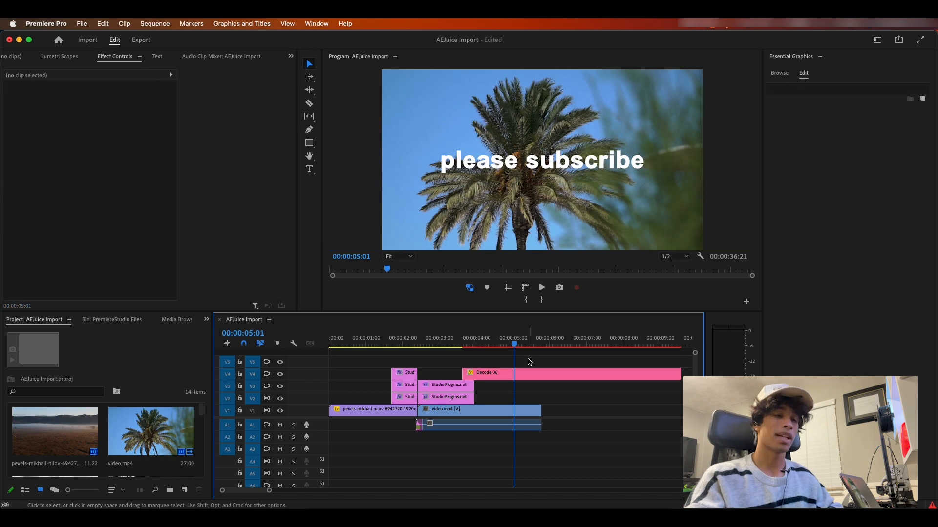
click(559, 374)
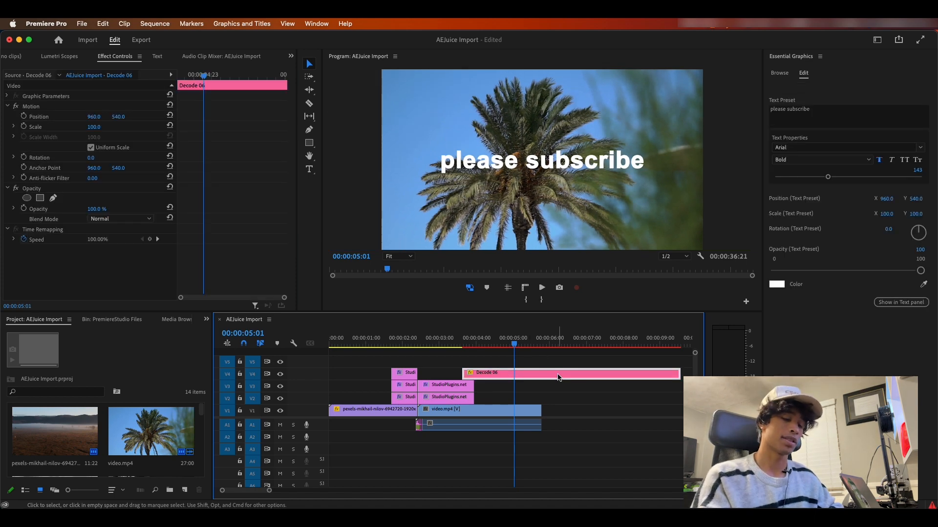
key(minus)
key(minus)
key(equal)
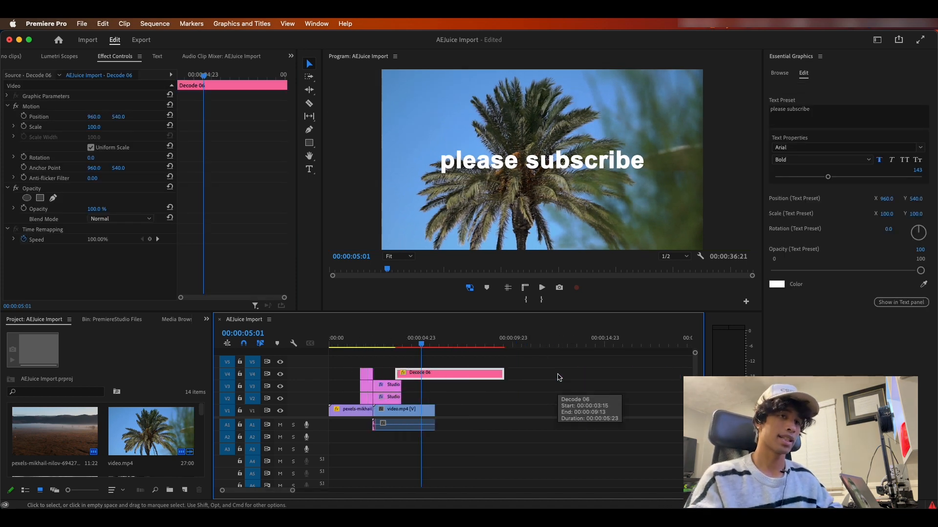
key(Delete)
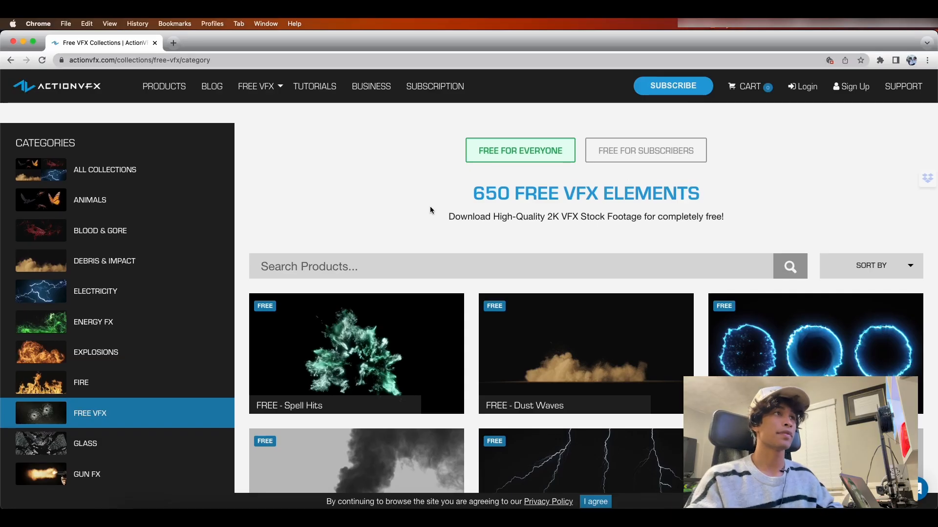
Step: Switch to Chrome, look over ActionVFX's free VFX page and open the site's home page
scroll(435, 217, down, 2)
scroll(488, 254, up, 2)
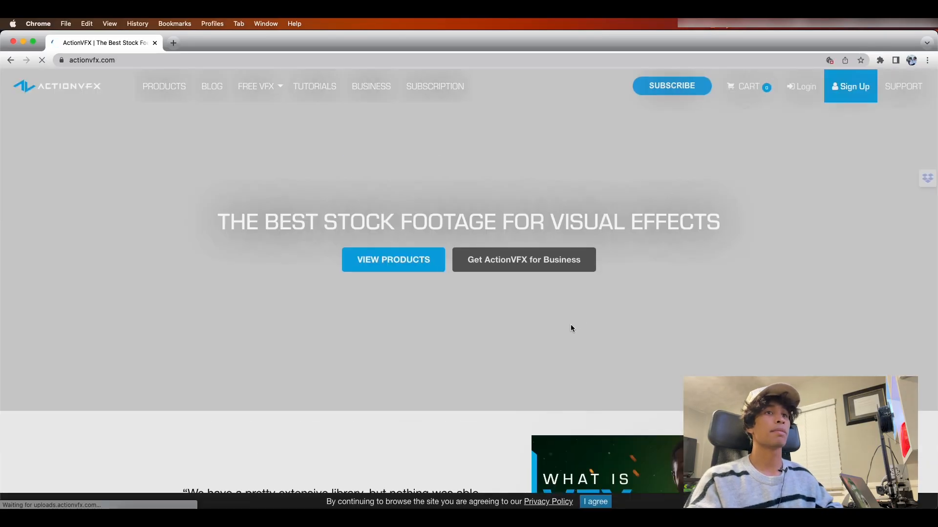
scroll(576, 320, down, 5)
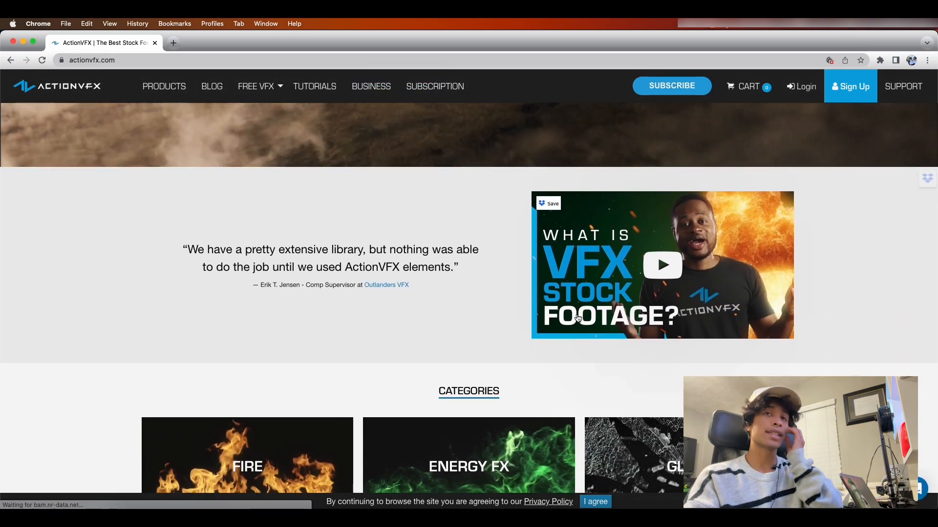
scroll(578, 318, up, 5)
scroll(577, 319, up, 1)
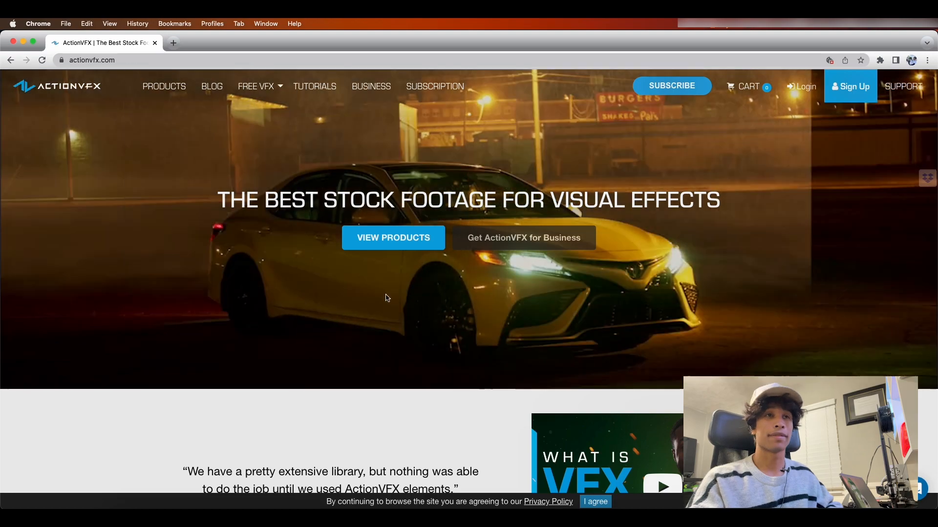
scroll(517, 240, up, 1)
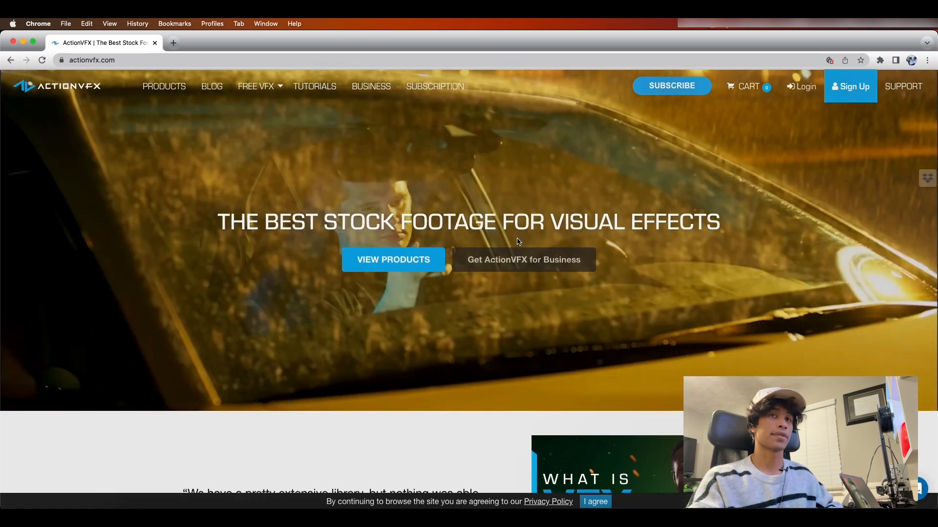
Step: Examine the range of stock footage categories on the ActionVFX home page
scroll(638, 280, down, 4)
scroll(637, 283, down, 12)
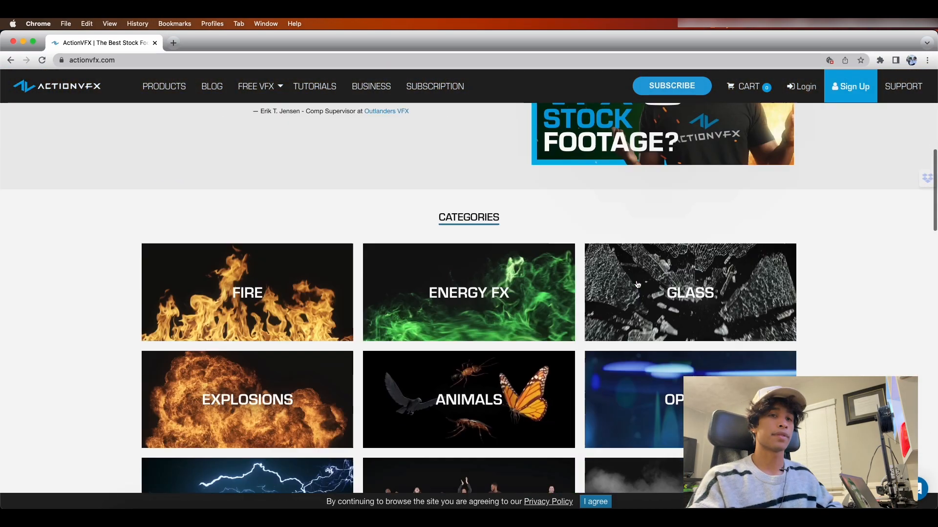
scroll(537, 293, up, 15)
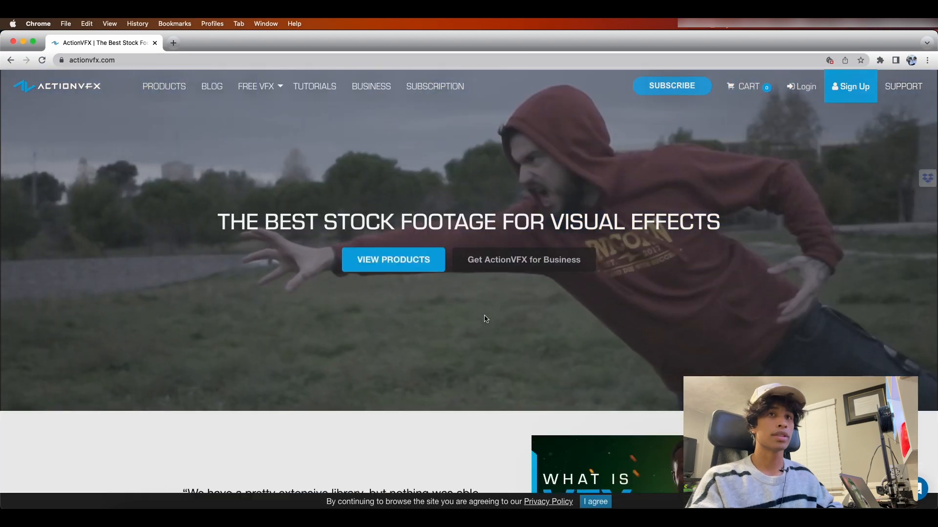
scroll(484, 316, down, 8)
scroll(485, 316, down, 14)
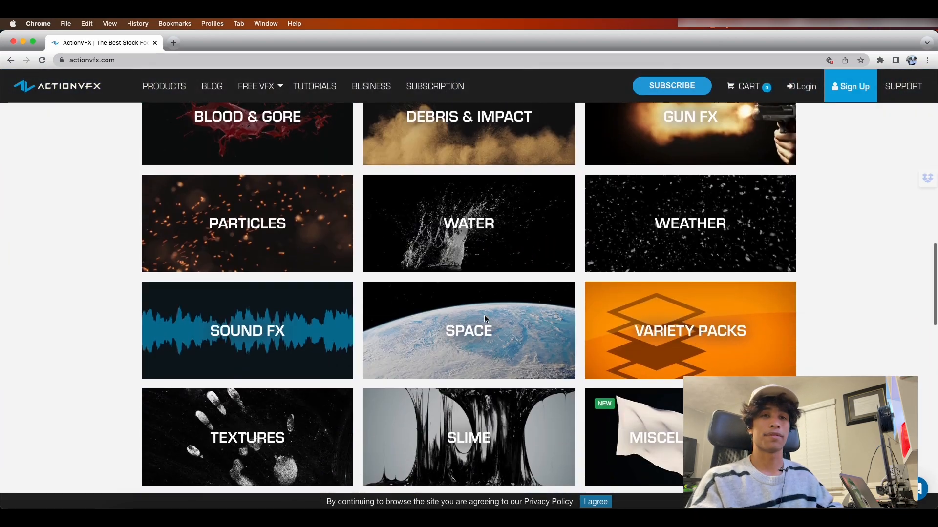
scroll(496, 266, up, 7)
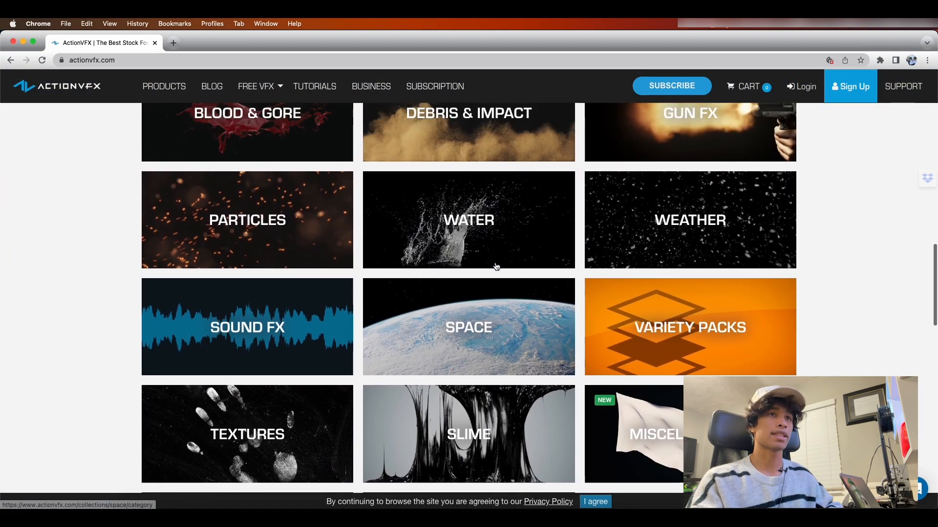
scroll(539, 303, up, 2)
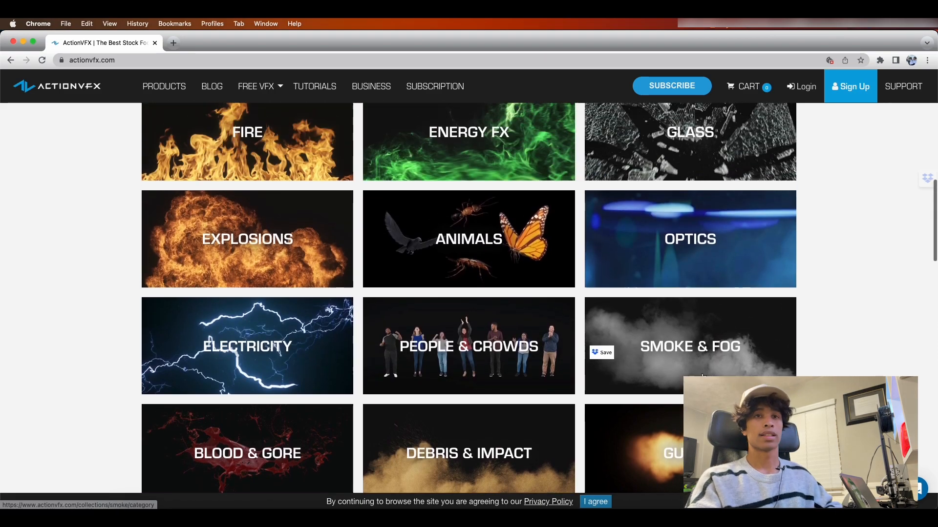
scroll(511, 350, up, 7)
scroll(512, 351, up, 6)
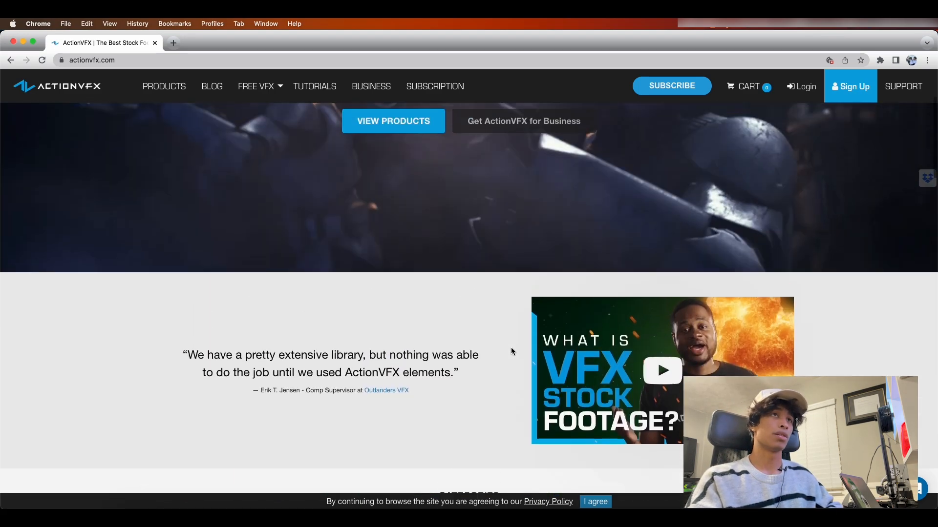
Step: Open ActionVFX's free-for-everyone collection and browse the available VFX elements
mouse_move(247, 89)
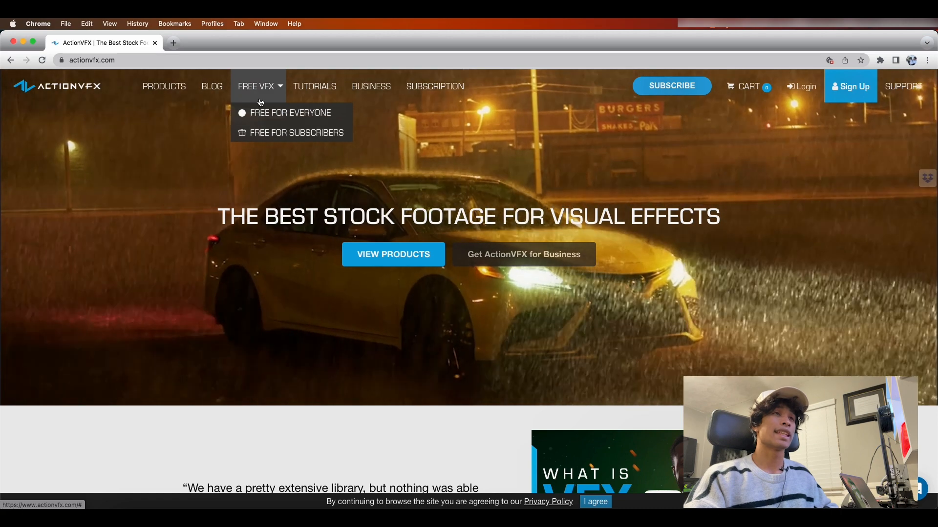
click(271, 113)
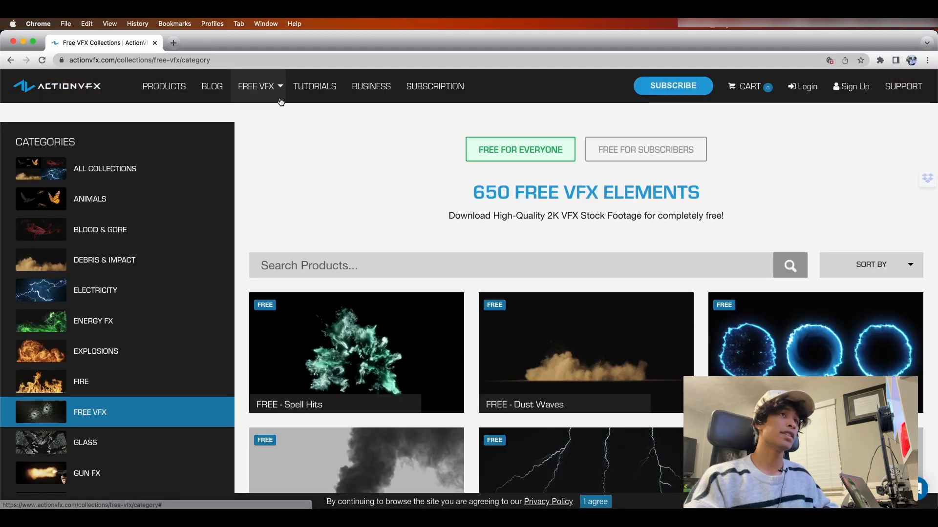
scroll(401, 261, down, 4)
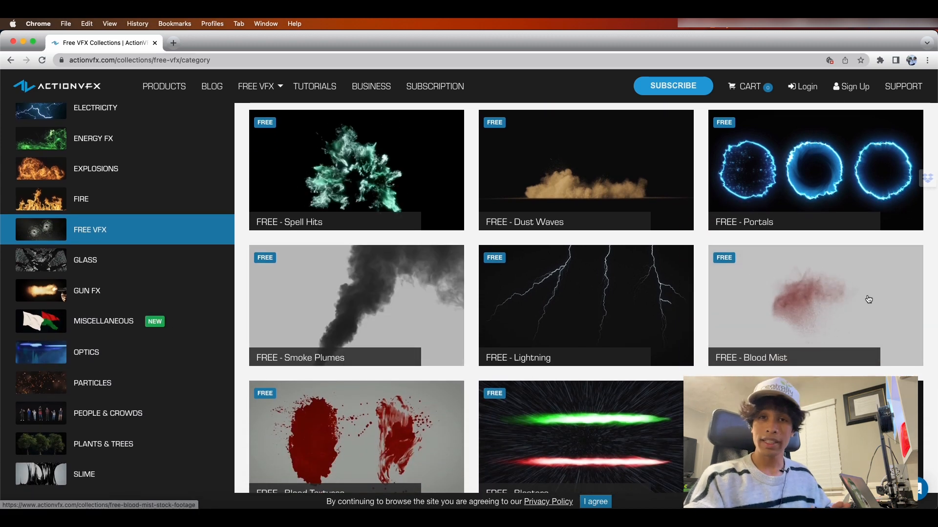
scroll(634, 438, down, 1)
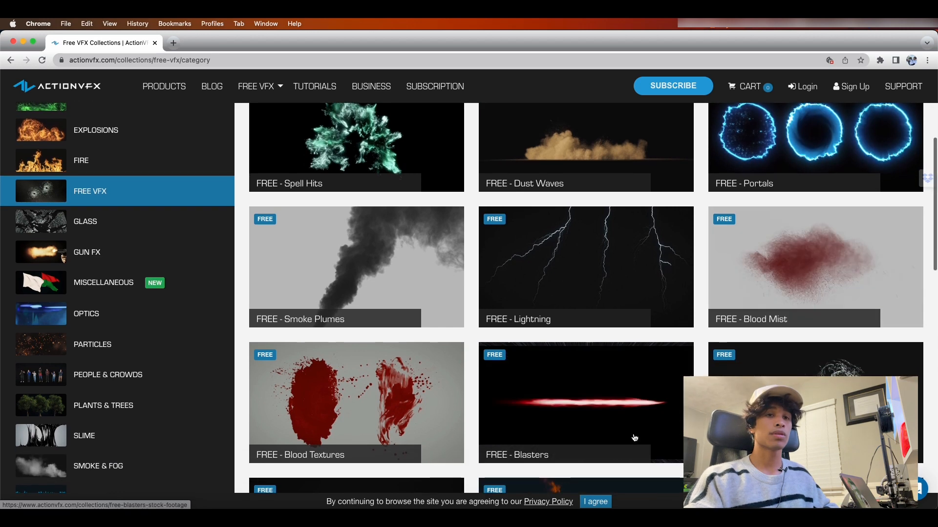
Step: Browse the remaining free VFX collections on ActionVFX, from blood and blaster effects to textures and fire sound effects
scroll(629, 434, down, 3)
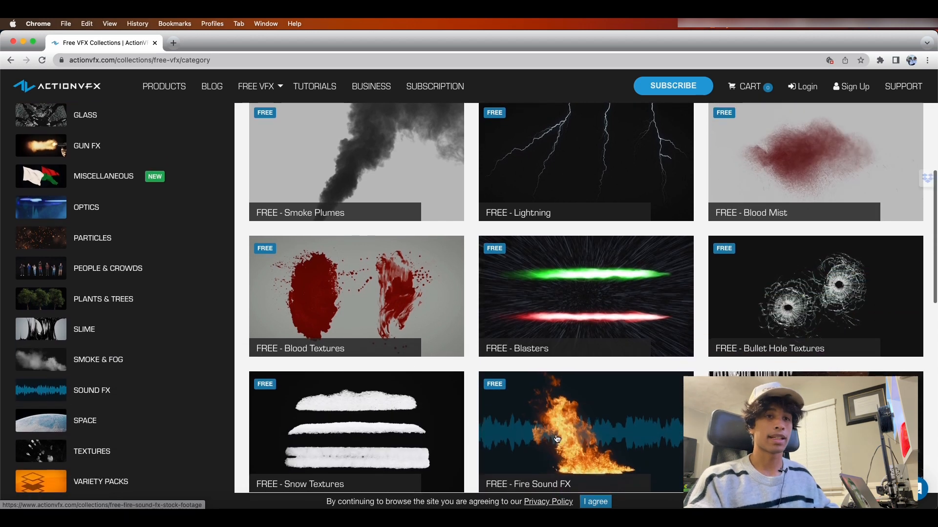
scroll(560, 357, down, 2)
scroll(560, 357, down, 7)
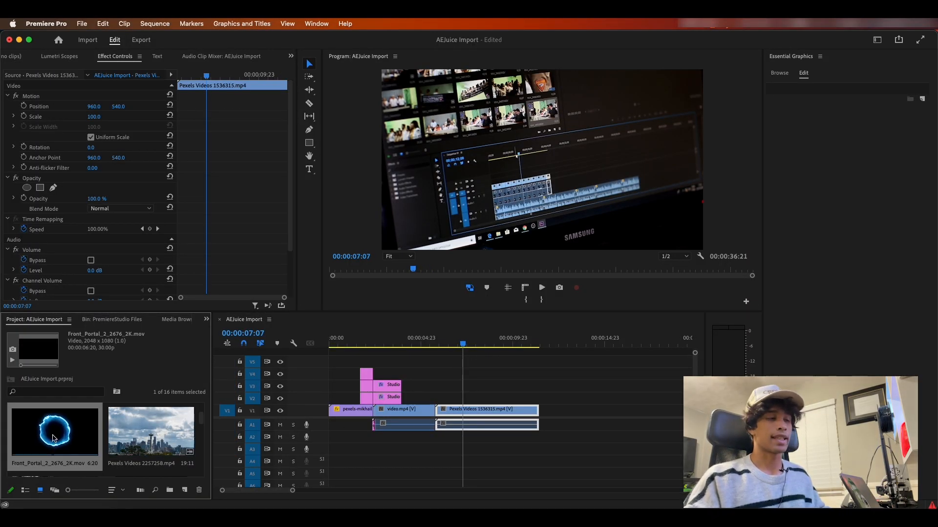
Step: Switch to Premiere Pro, place Front_Portal_2_2676_2K.mov on V2 above the Pexels clip and set its blend mode to Linear Dodge (Add)
drag(53, 438, 461, 398)
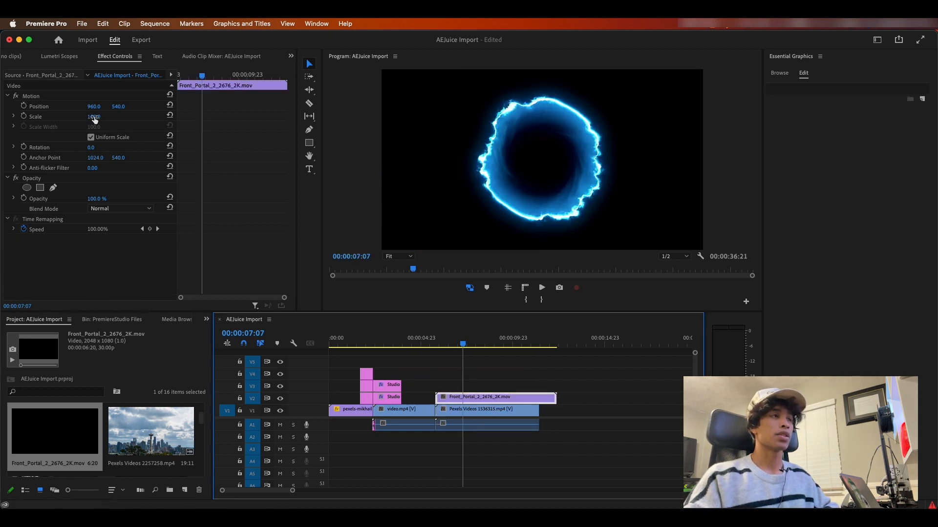
click(116, 210)
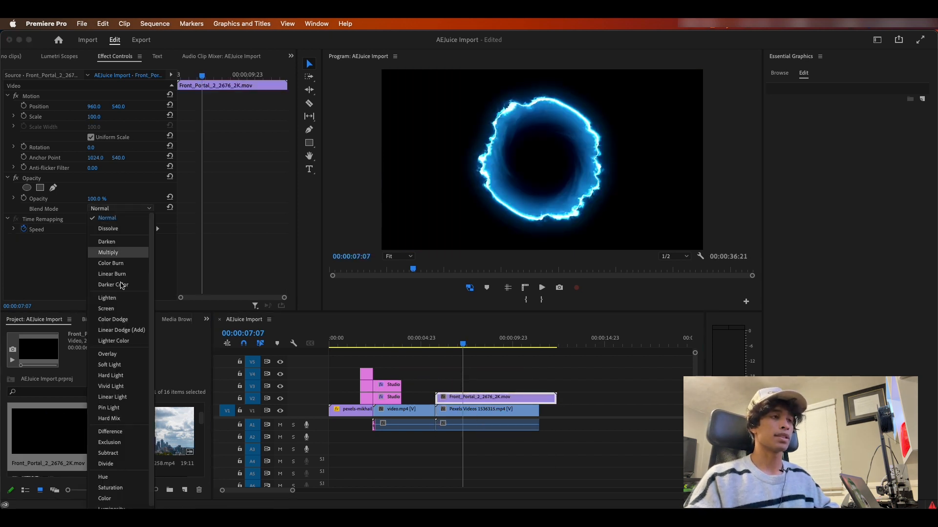
click(135, 336)
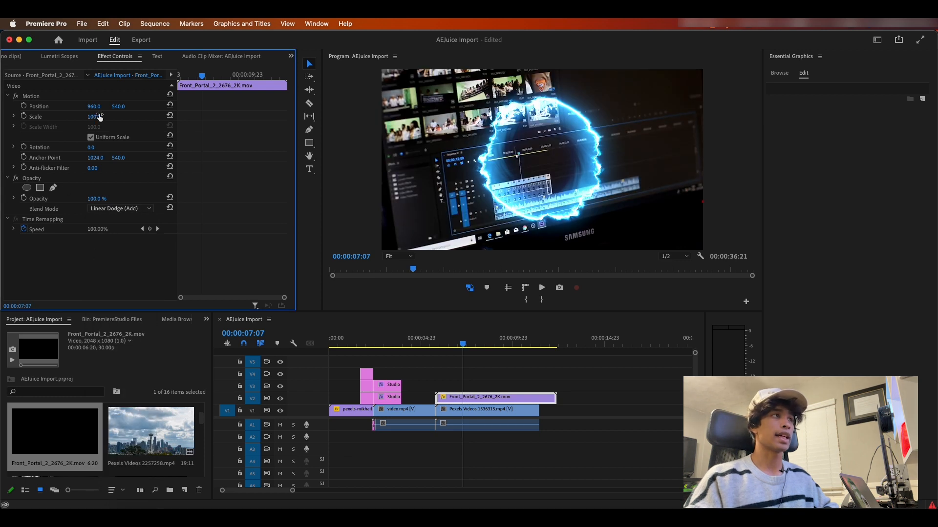
Step: Move the portal clip to V3, place a copy of video.mp4 beneath it on V2, and set the copy's scale to 74 and horizontal position to 1283
click(473, 404)
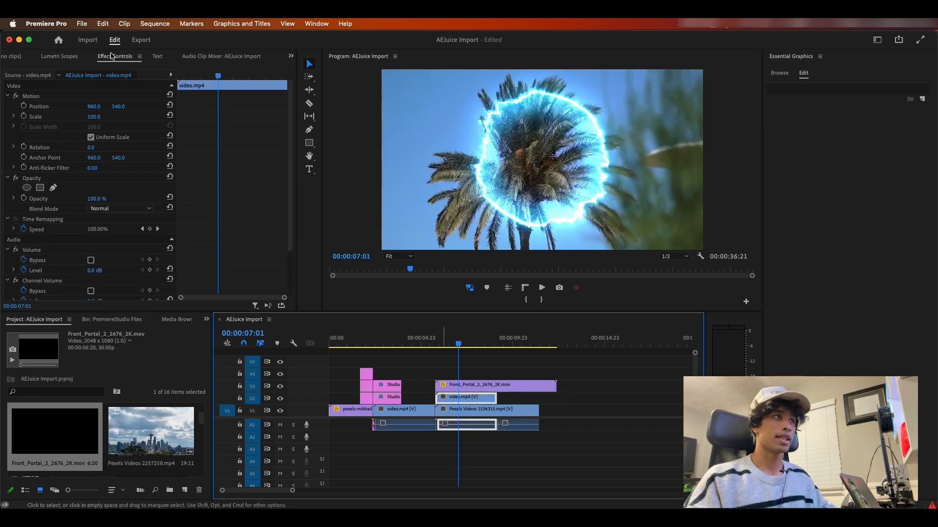
drag(92, 113, 79, 113)
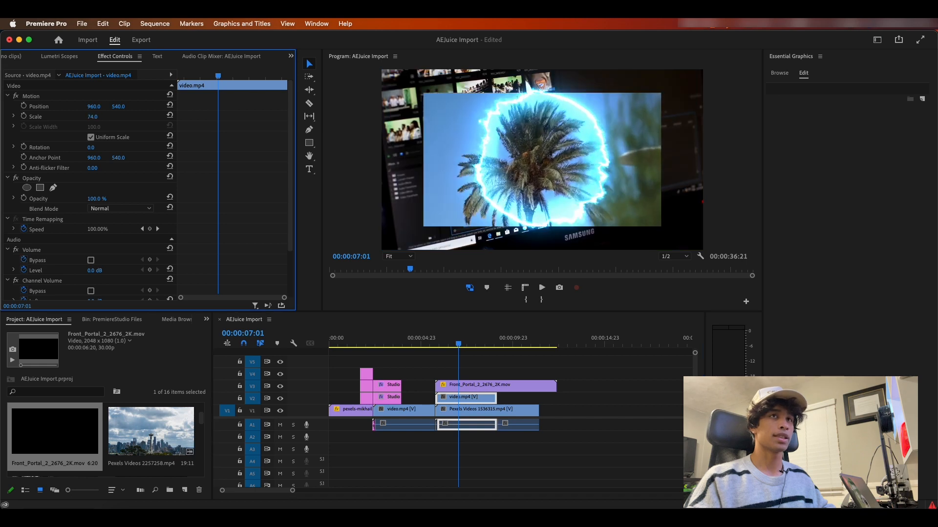
key(space)
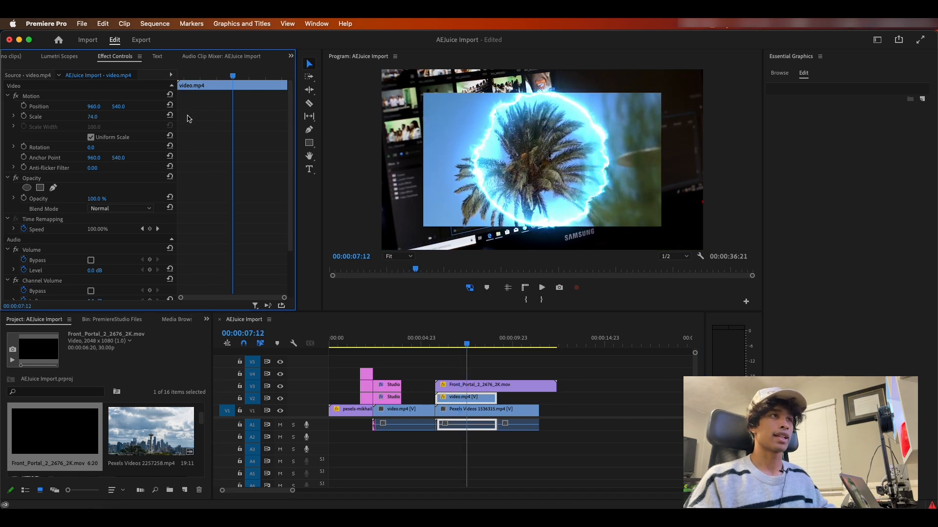
drag(95, 109, 104, 209)
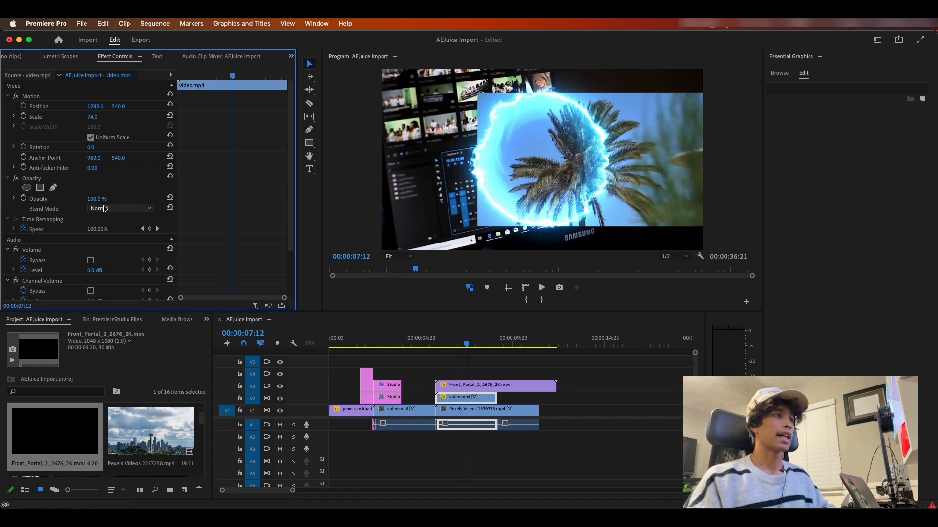
Step: Add an elliptical opacity mask to the V2 video.mp4 clip, fit it inside the portal ring and set its feather to 57
click(27, 188)
drag(624, 165, 560, 154)
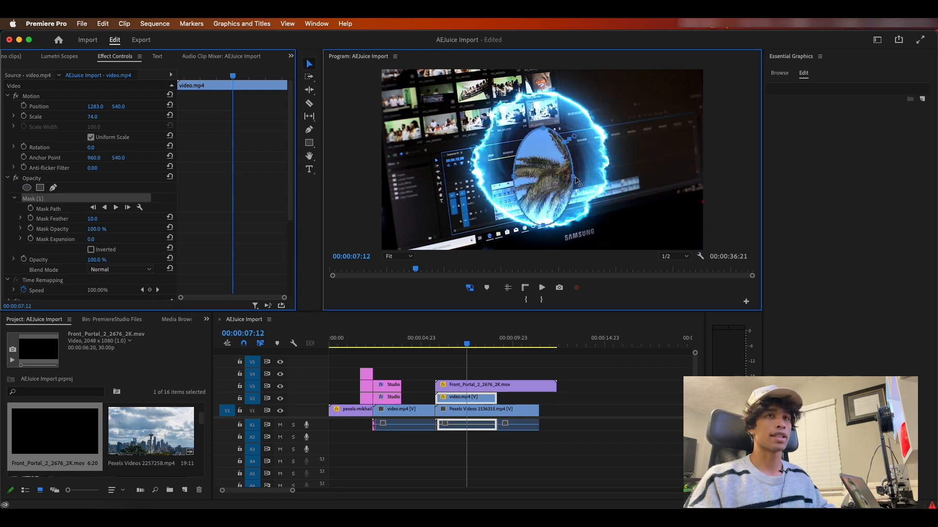
drag(513, 177, 479, 177)
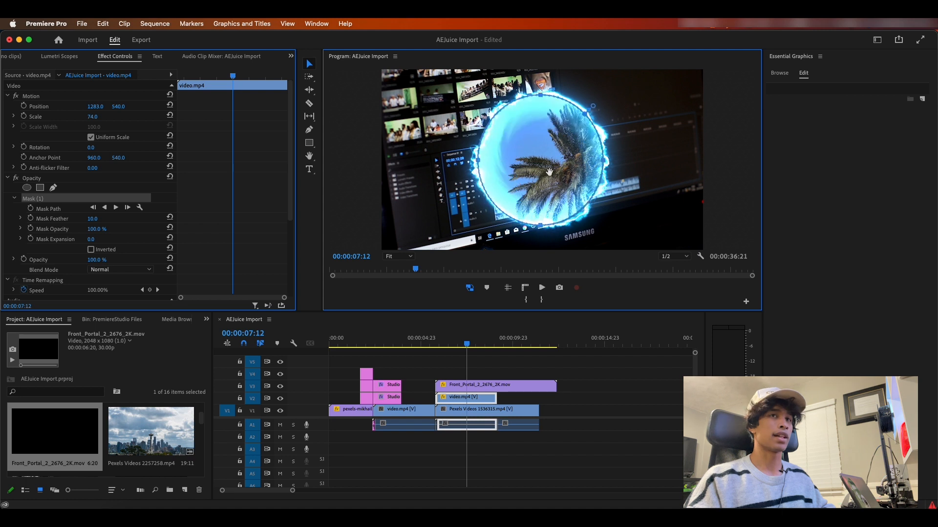
drag(549, 172, 547, 172)
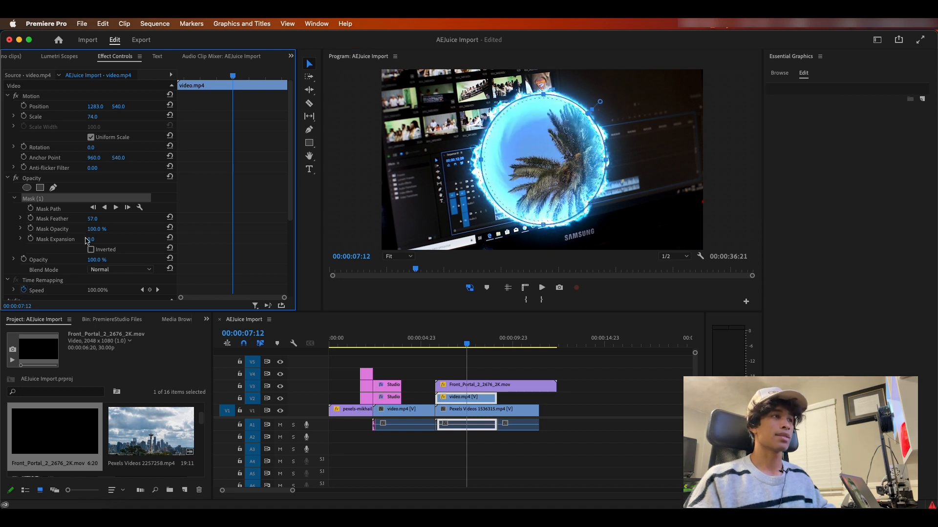
drag(89, 240, 77, 240)
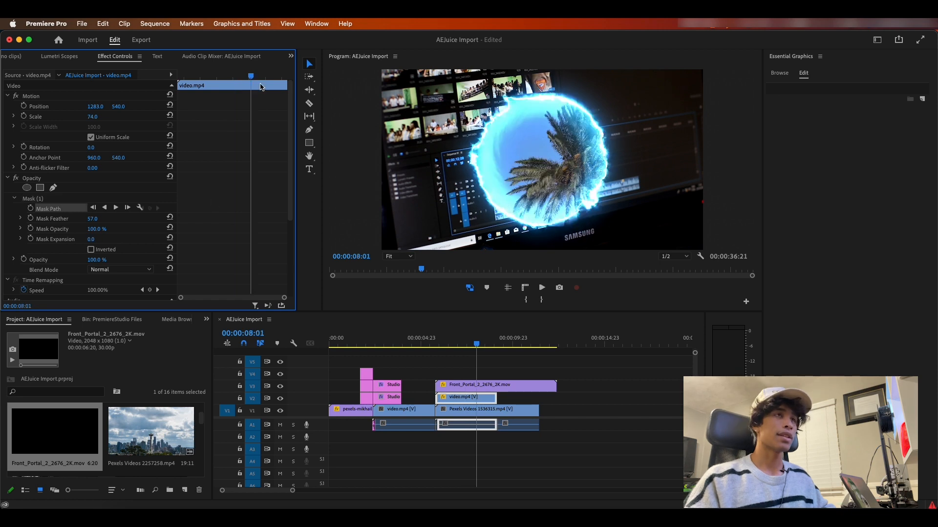
Step: Keyframe the mask expansion at 0 where the portal is fully open and at -504 near the start of the clip
drag(253, 76, 215, 87)
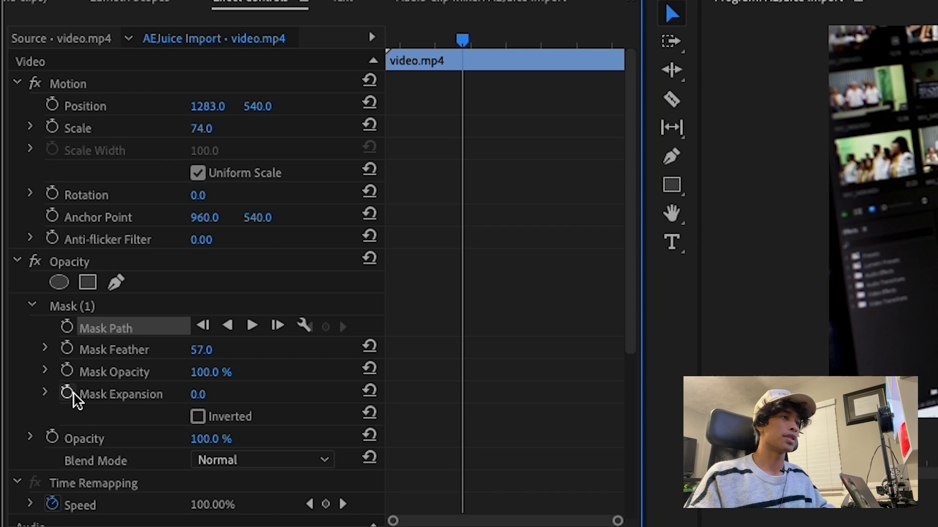
click(30, 239)
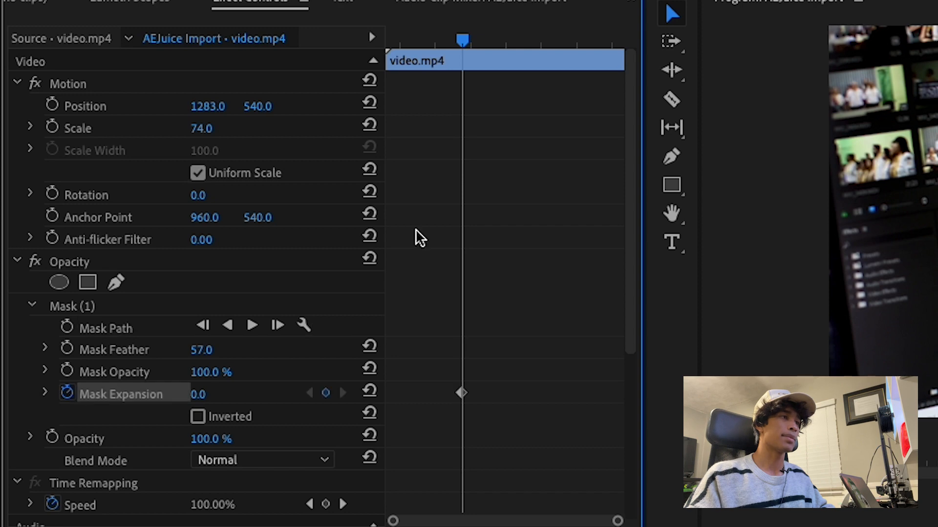
drag(468, 43, 394, 43)
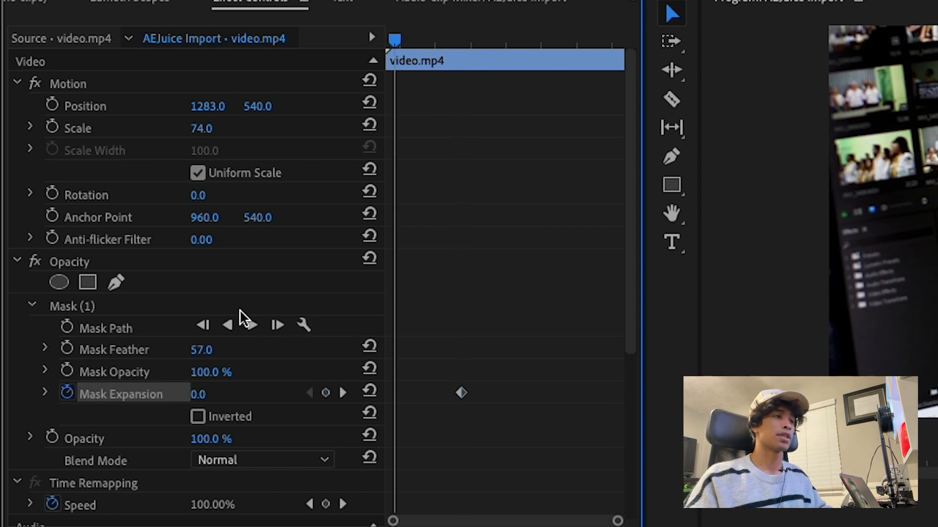
drag(203, 394, 47, 395)
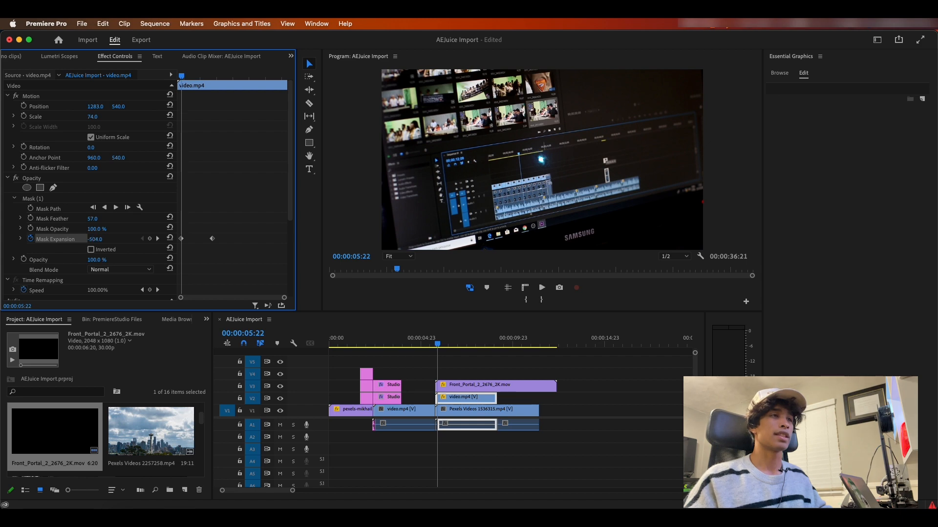
Step: Play back the portal opening from its start to check the animated mask
key(space)
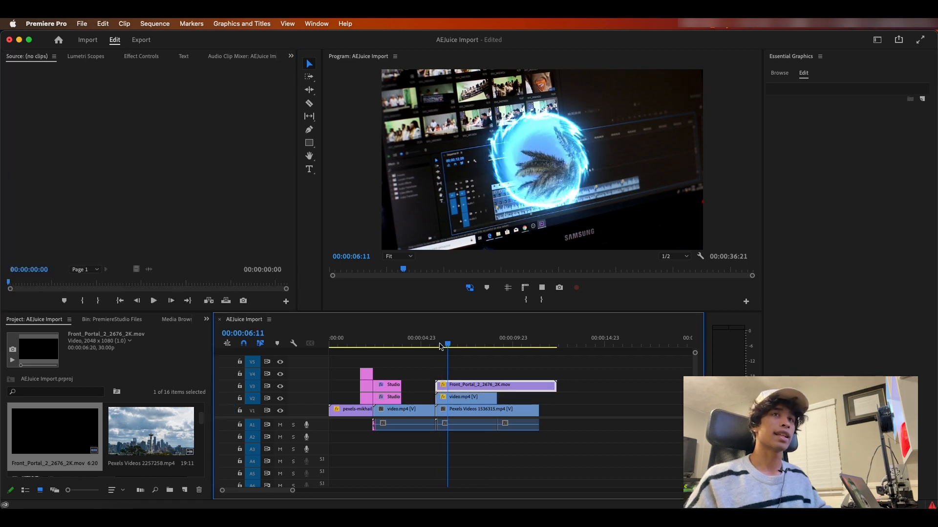
key(space)
drag(455, 345, 436, 348)
key(space)
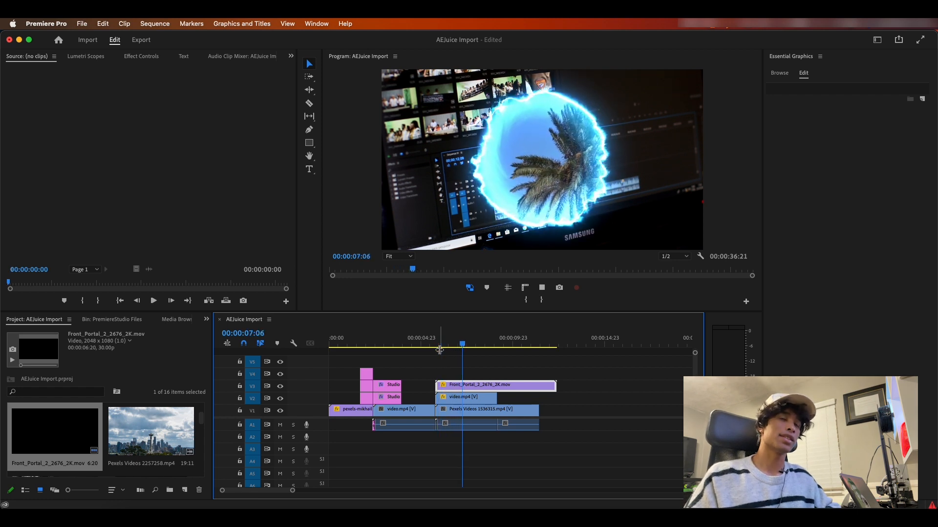
key(space)
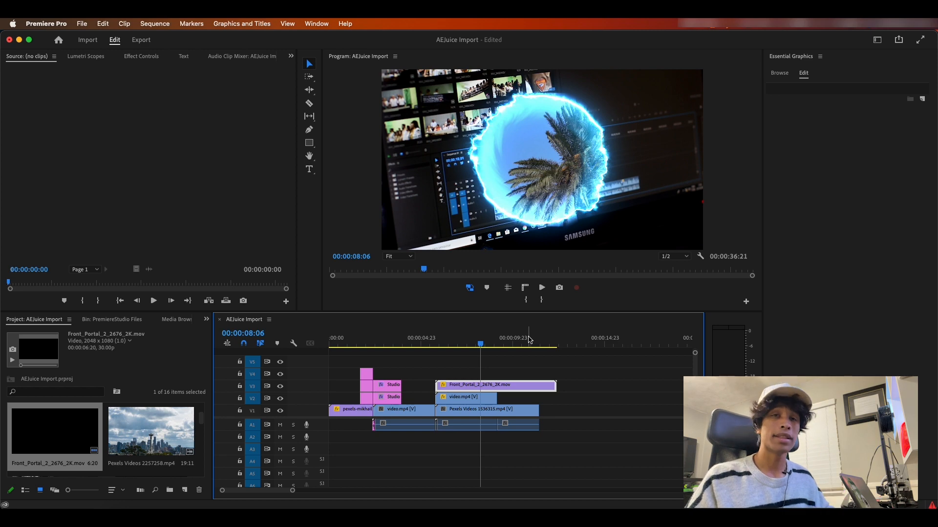
Step: Scrub through the portal reveal and trim the V3 portal clip to end with the video.mp4 clip beneath it
mouse_move(487, 343)
mouse_down()
mouse_move(457, 346)
mouse_move(503, 343)
mouse_move(470, 344)
mouse_up()
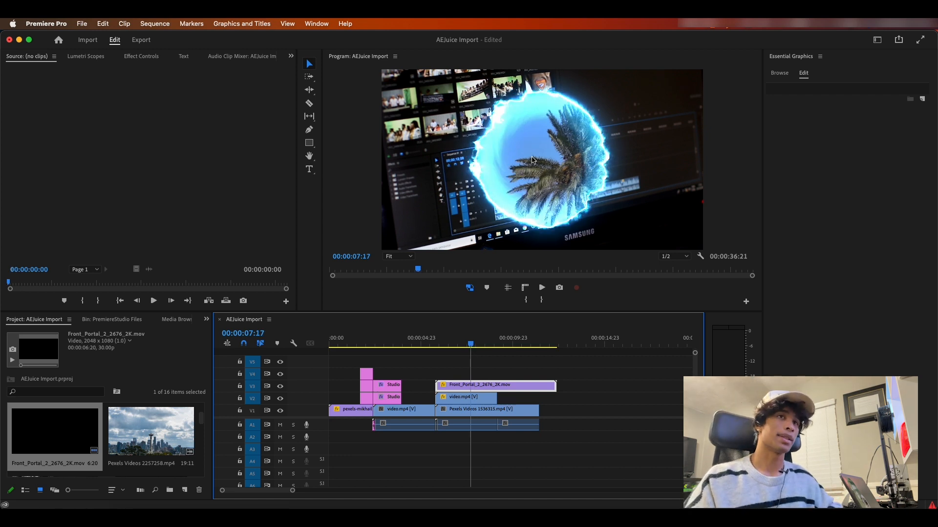
click(453, 345)
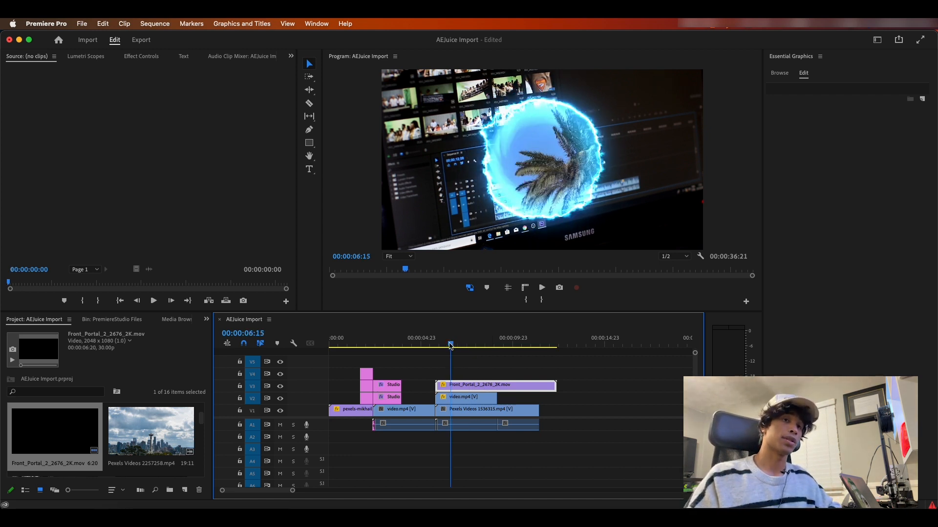
drag(450, 345, 448, 347)
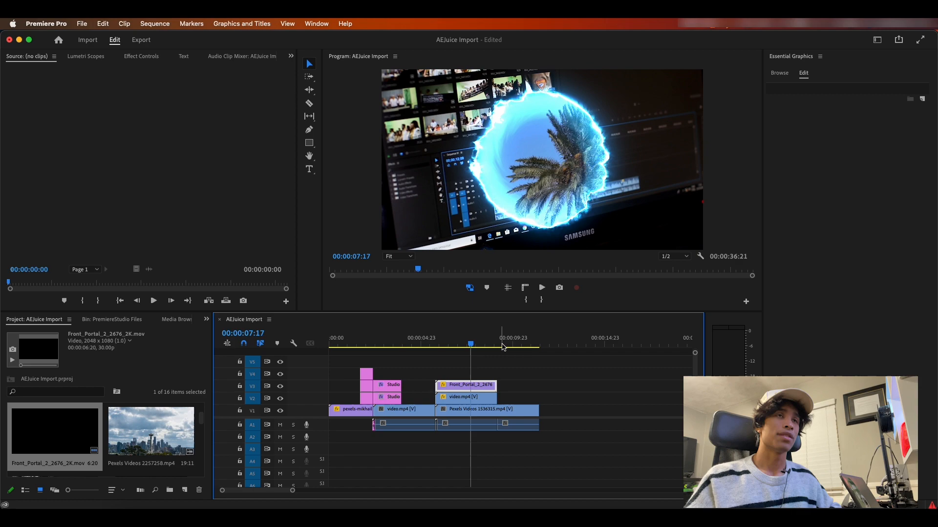
click(580, 350)
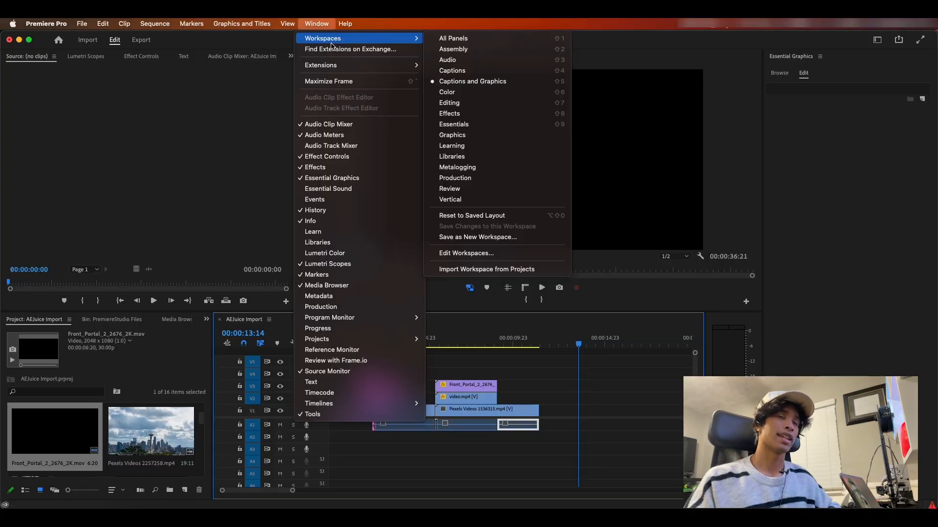
Step: Open the AEJuice Pack Manager 4 extension, move its window clear of the program preview and enlarge it
mouse_move(320, 37)
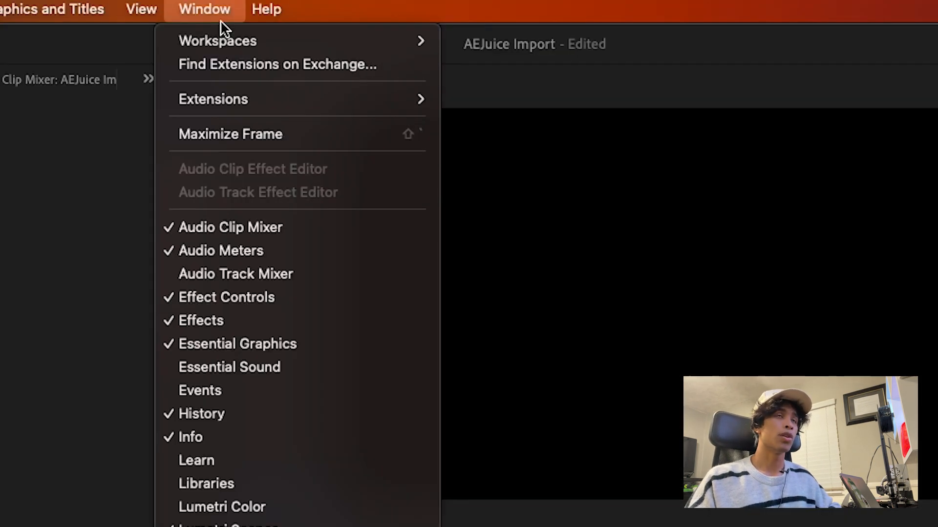
mouse_move(224, 102)
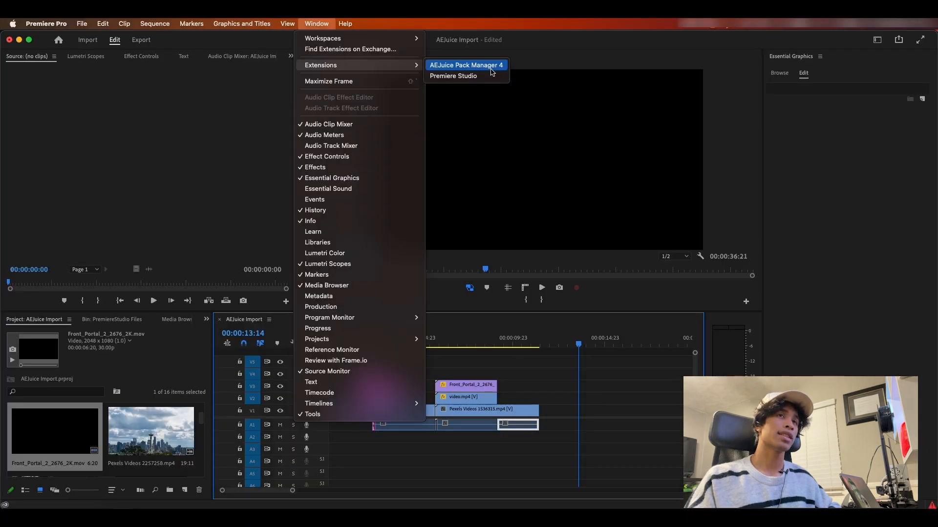
click(491, 69)
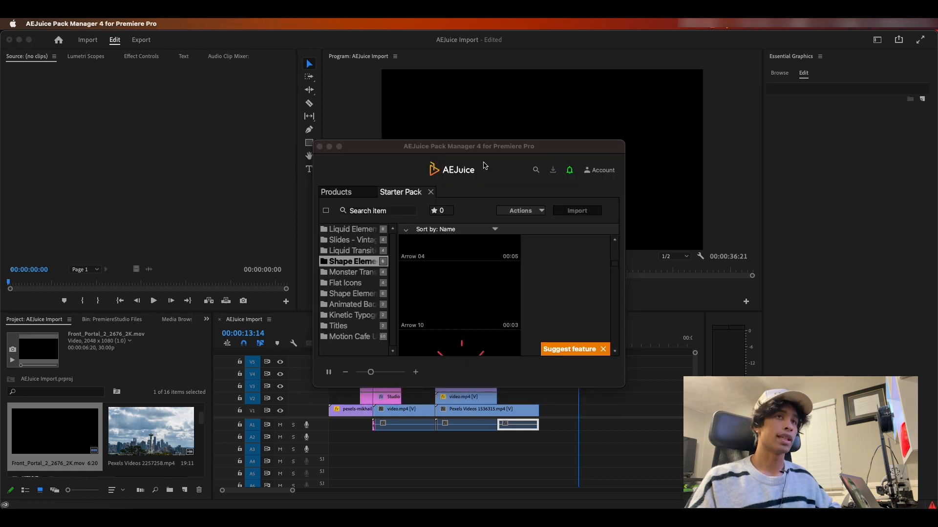
drag(492, 147, 184, 63)
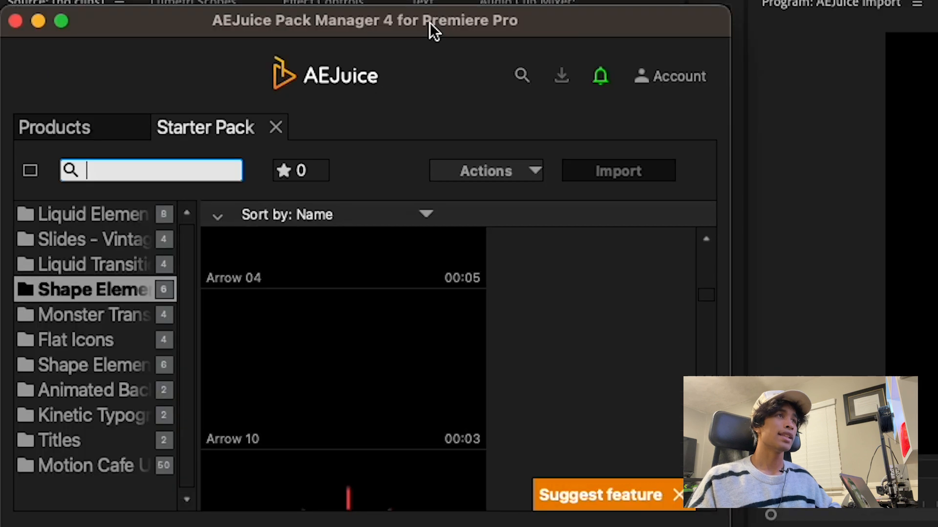
drag(430, 22, 450, 14)
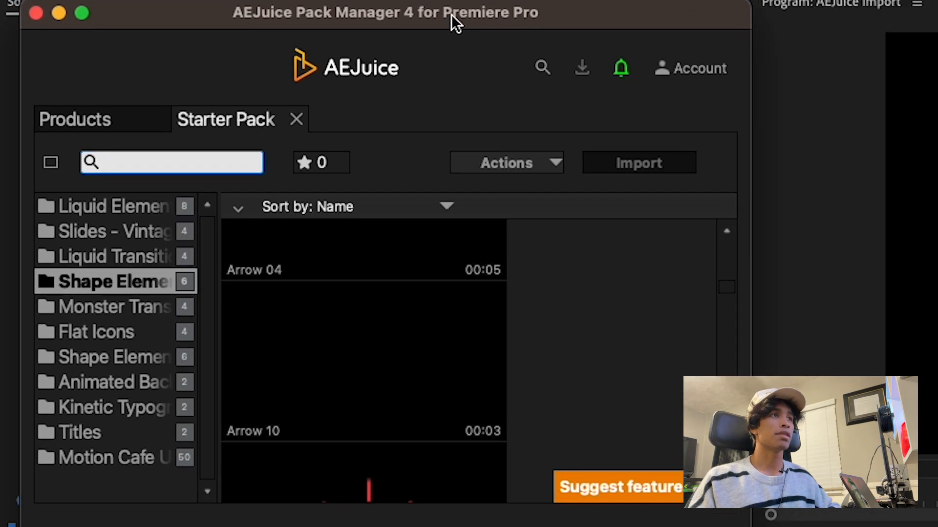
drag(751, 526, 937, 526)
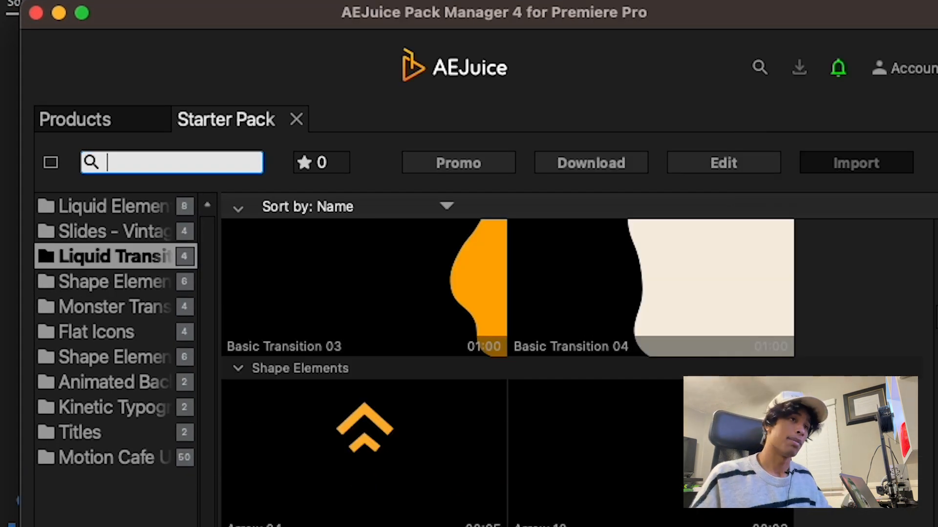
drag(416, 388, 491, 479)
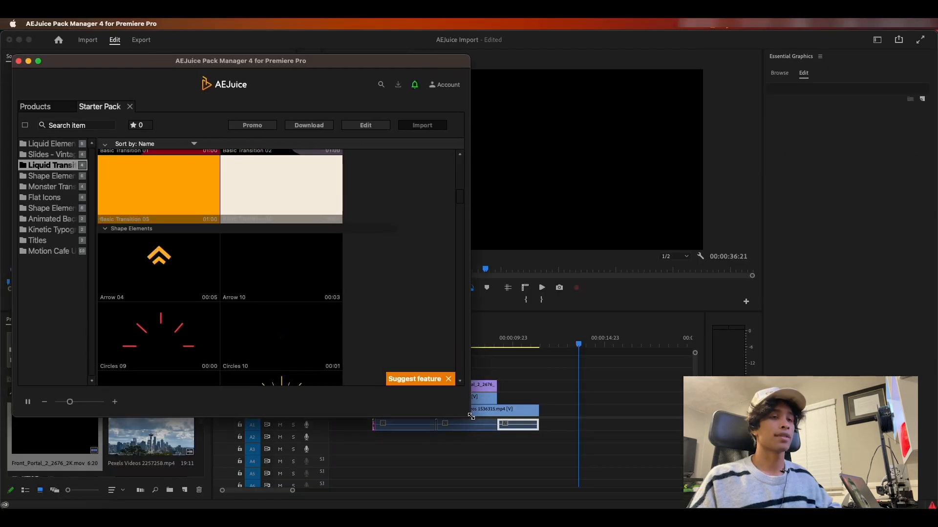
Step: Browse the Starter Pack categories from Liquid Elements through Motion Cafe UI, previewing their animated items
scroll(350, 332, up, 5)
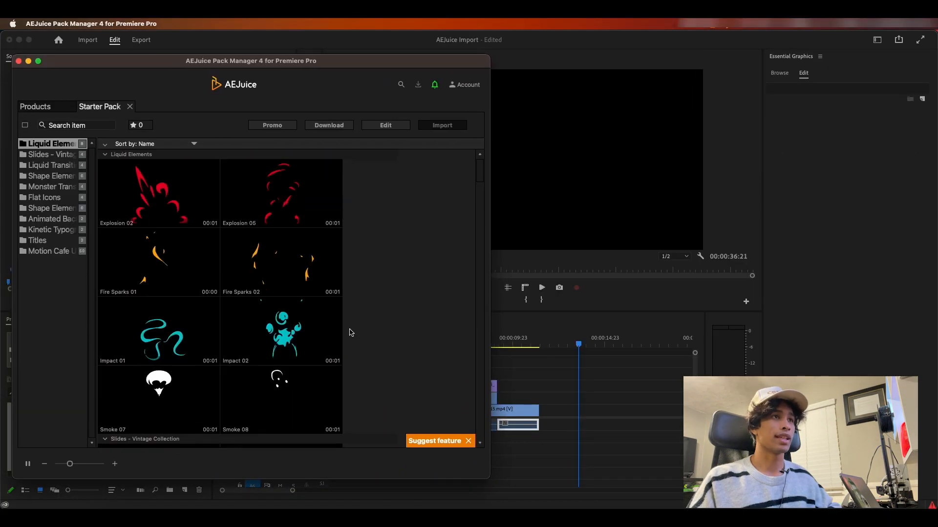
scroll(350, 332, down, 3)
click(61, 155)
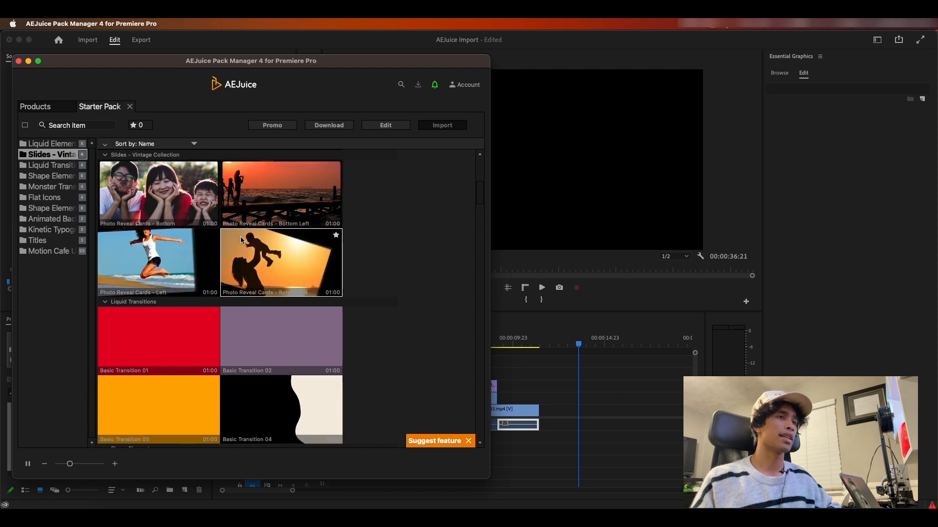
scroll(164, 241, down, 3)
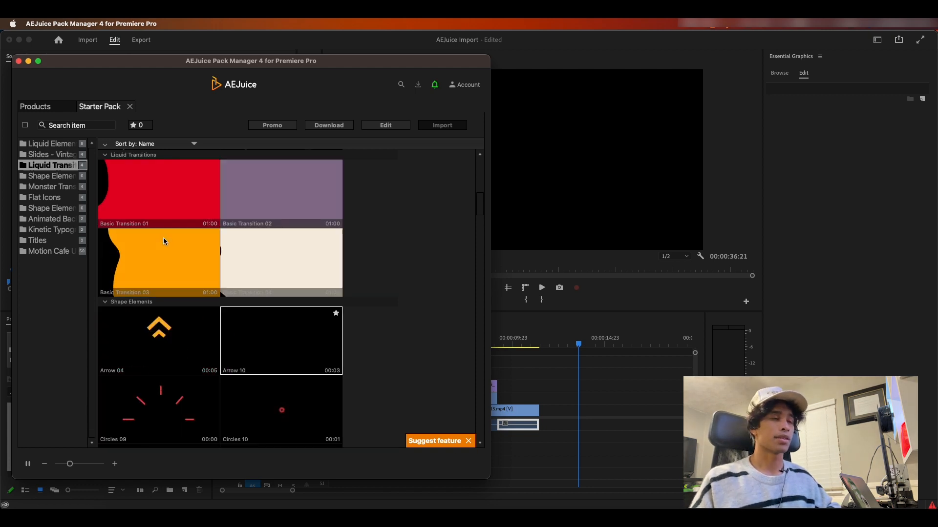
scroll(318, 296, down, 10)
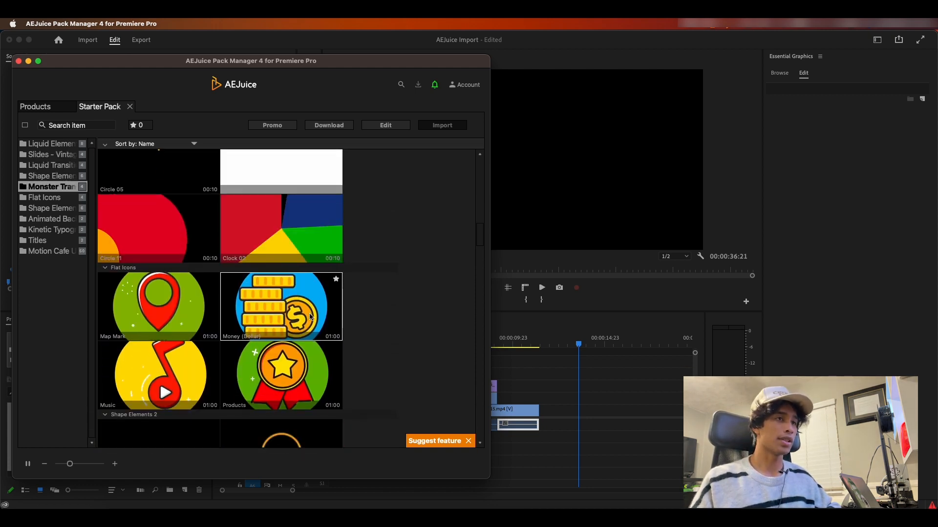
scroll(310, 317, down, 5)
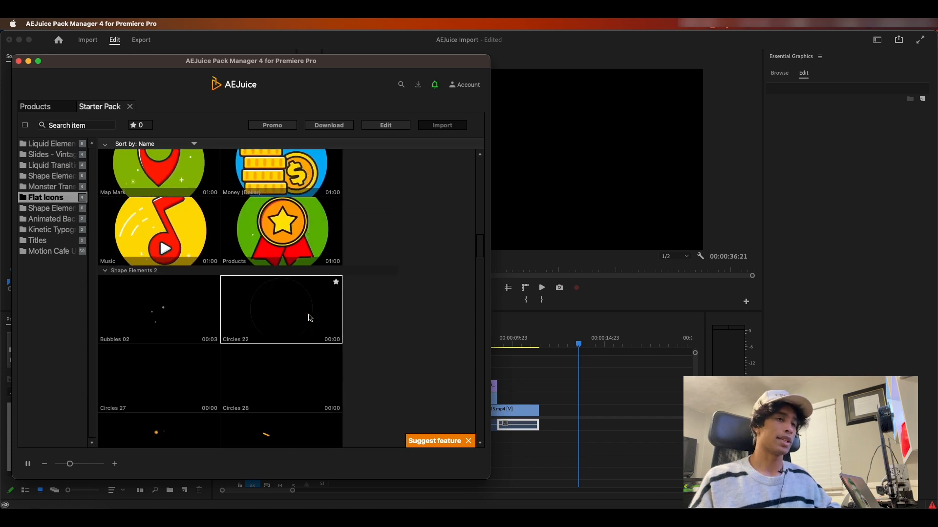
scroll(185, 318, down, 6)
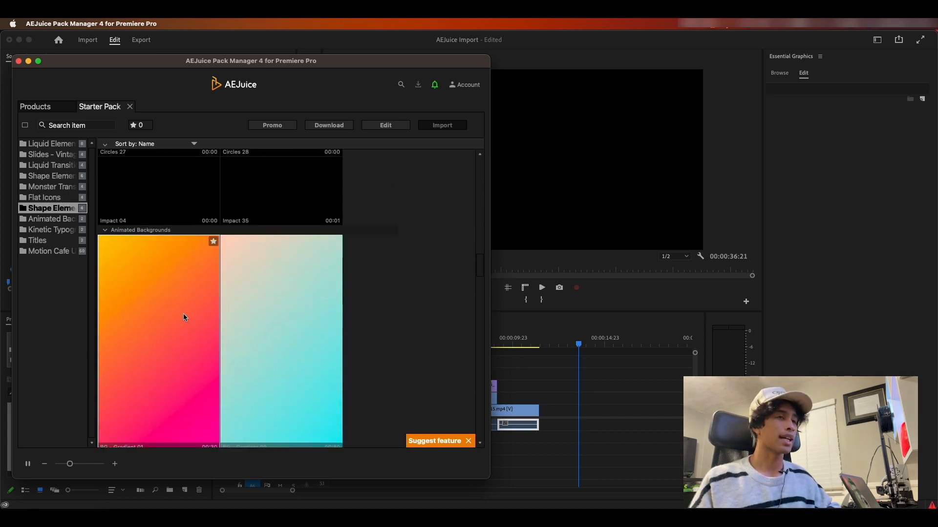
scroll(184, 317, down, 10)
scroll(269, 328, up, 4)
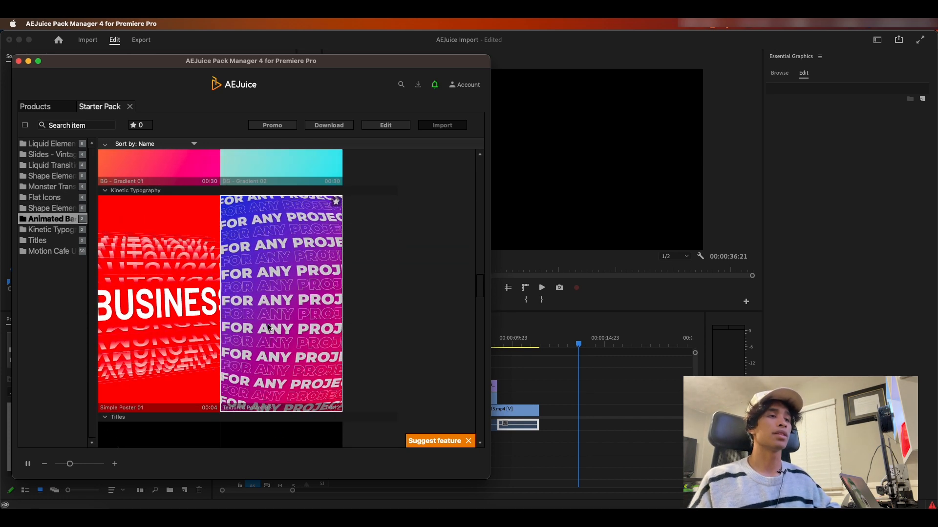
scroll(174, 333, down, 1)
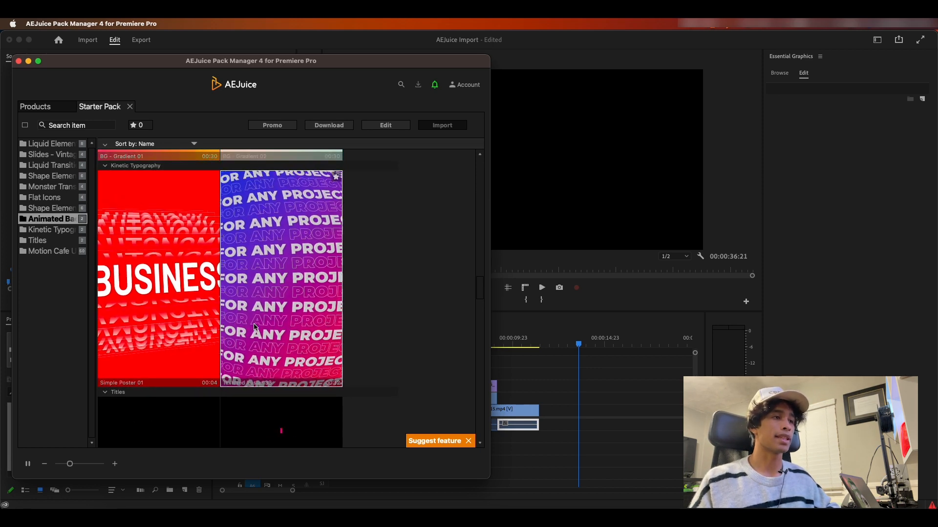
scroll(239, 337, down, 7)
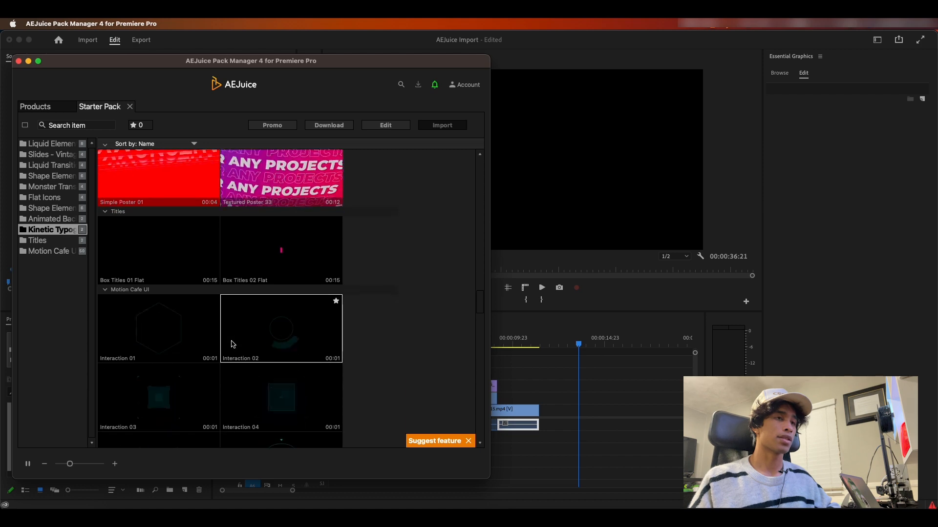
scroll(232, 344, up, 8)
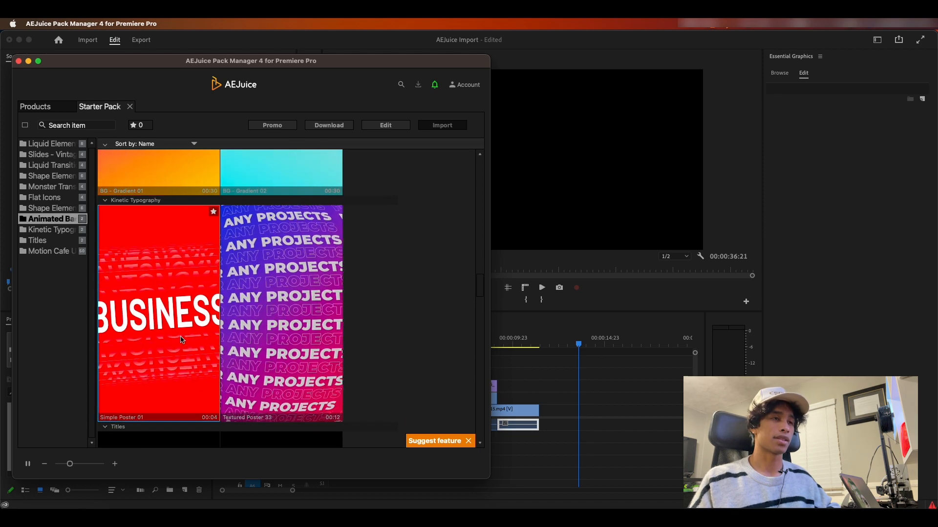
Step: Import Simple Poster 01 from the Kinetic Typography category into the timeline and play back its animation
click(159, 294)
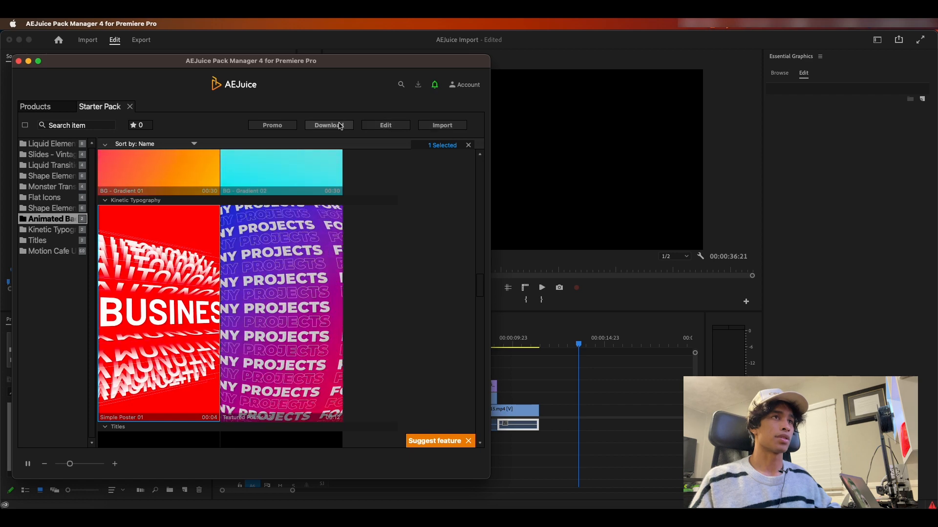
click(433, 126)
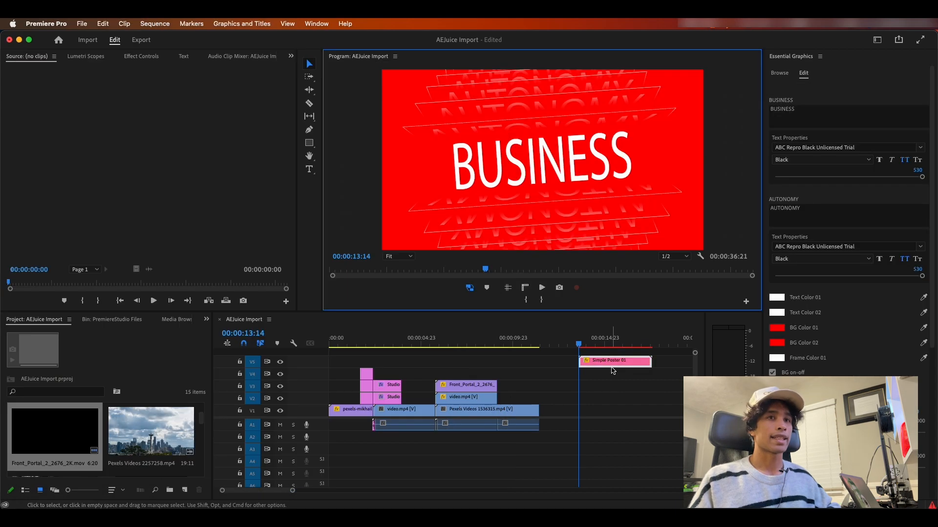
key(space)
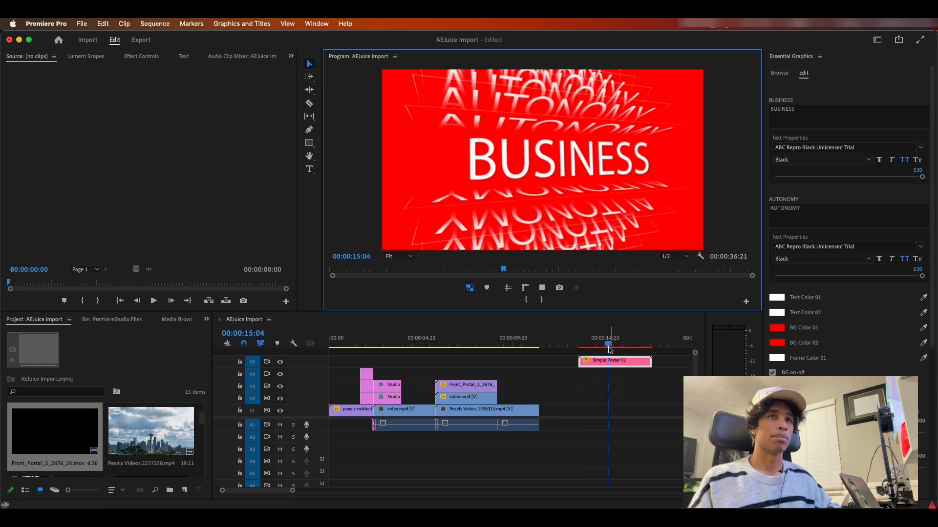
mouse_move(610, 350)
mouse_down()
mouse_move(598, 348)
mouse_move(617, 361)
mouse_up()
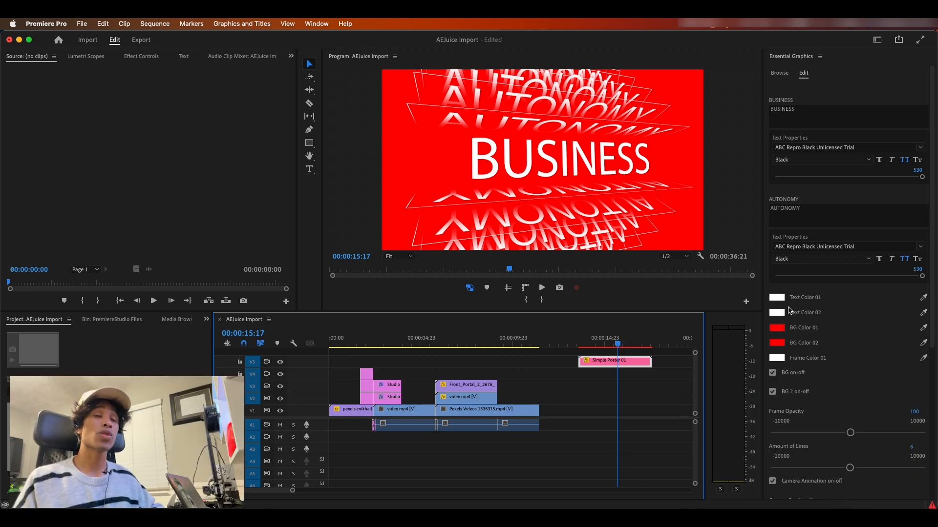
Step: Set both background colors of the Simple Poster 01 graphic, BG Color 01 and BG Color 02, to black
click(776, 328)
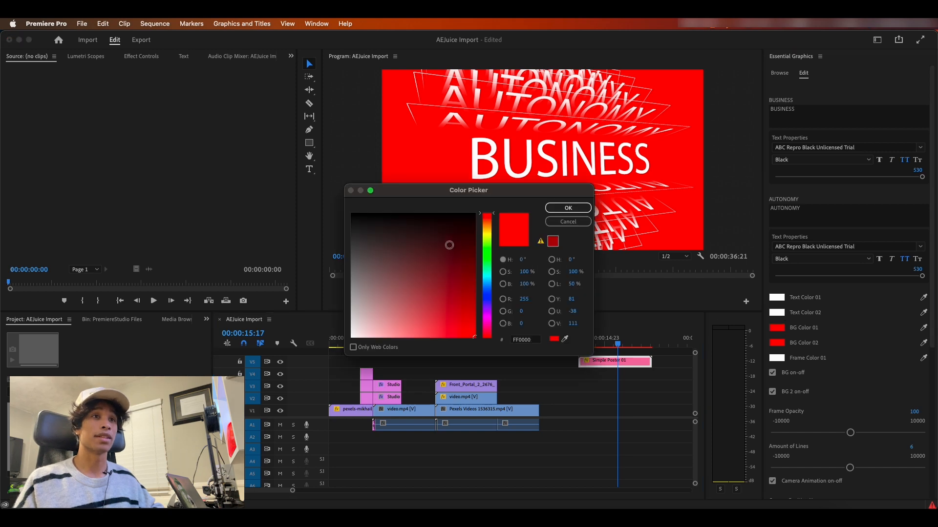
click(567, 208)
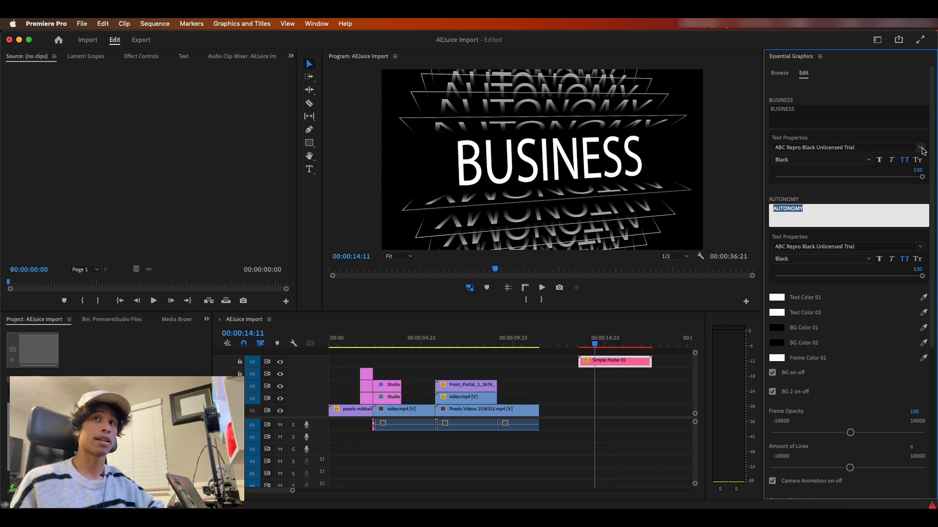
Step: Change the poster's main BUSINESS text to SUBSCRIBE in the Ethnocentric font at size 370
click(827, 122)
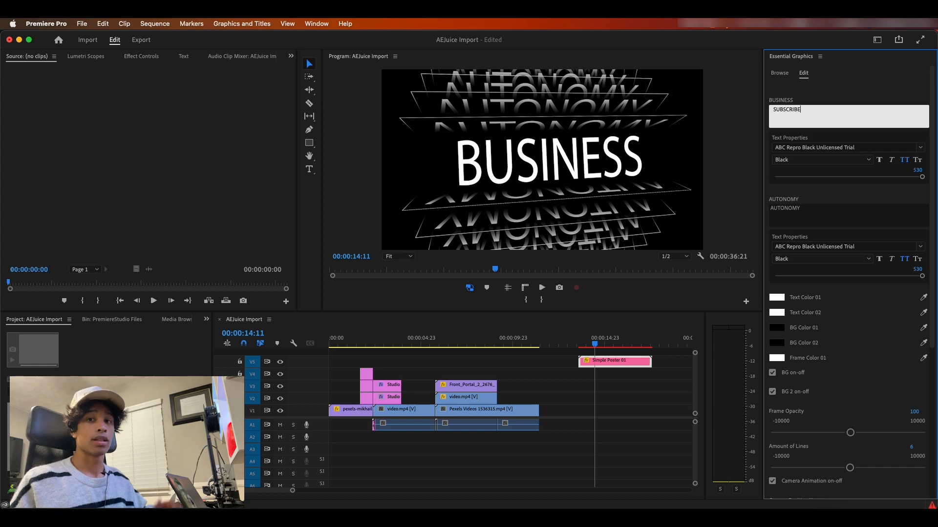
click(891, 144)
click(920, 149)
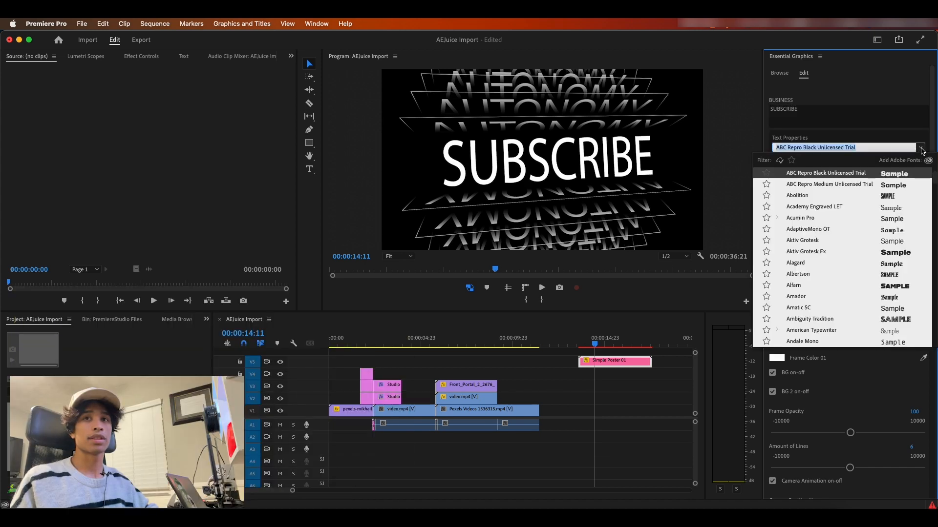
scroll(906, 276, down, 20)
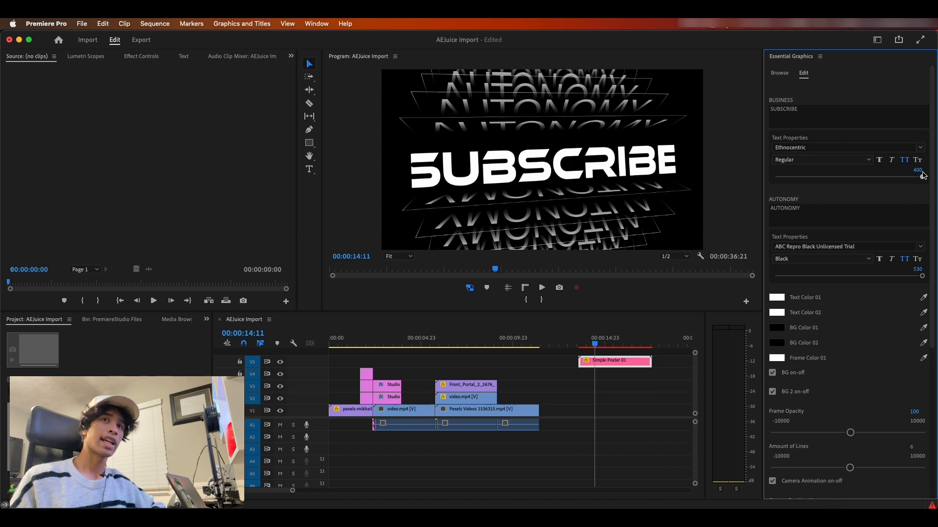
drag(915, 177, 912, 178)
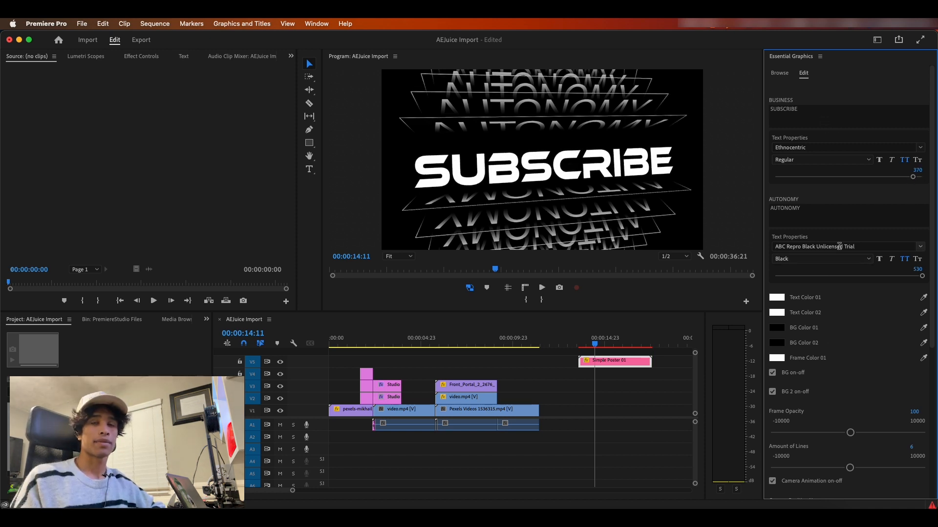
Step: Change the poster's repeating AUTONOMY text to SUBSCRIBE in the Ethnocentric font at size 400
click(822, 211)
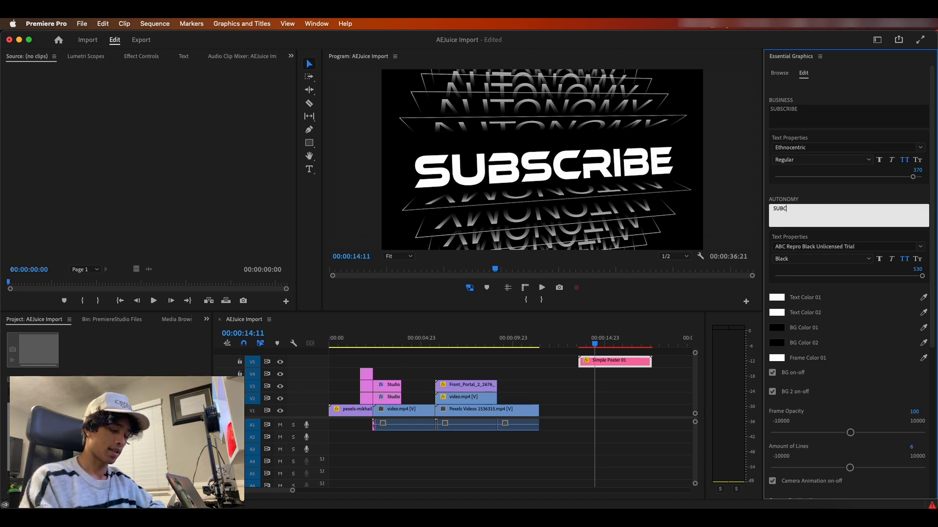
text(SUBSCRIBE)
click(920, 247)
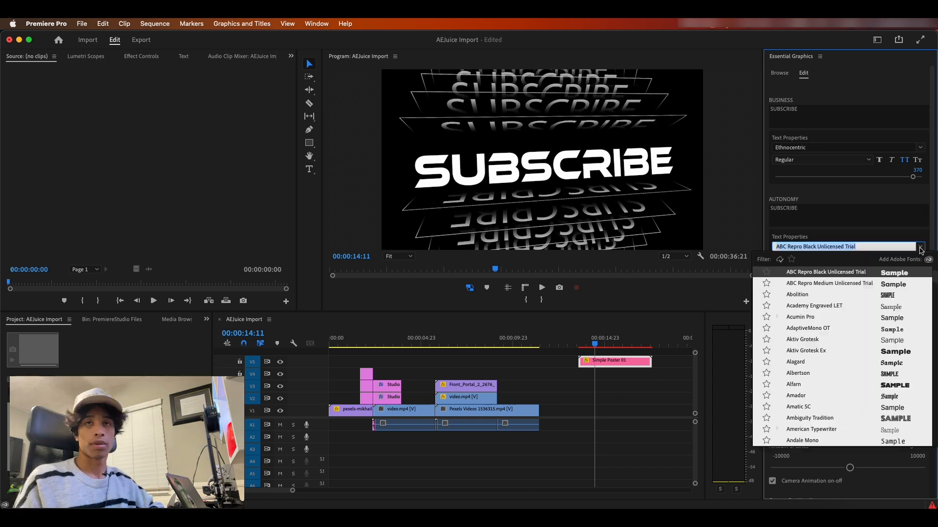
scroll(909, 313, up, 3)
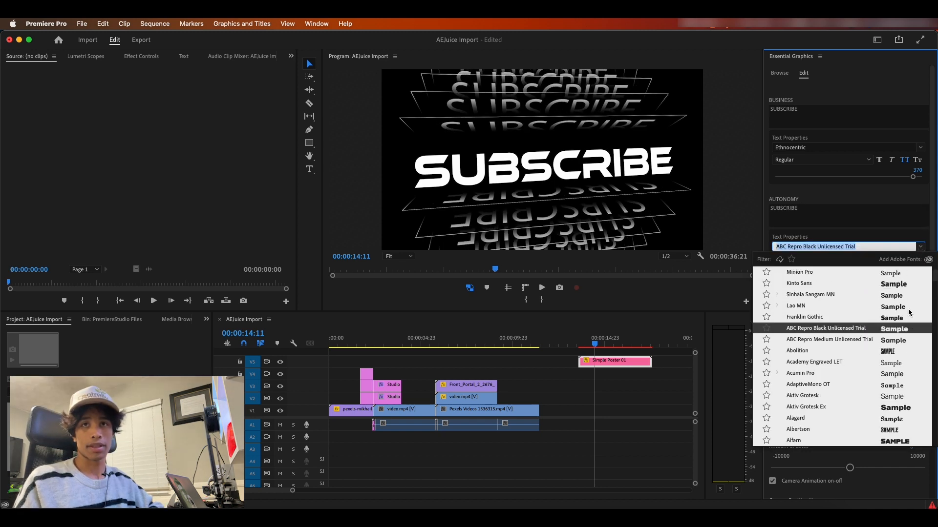
click(900, 340)
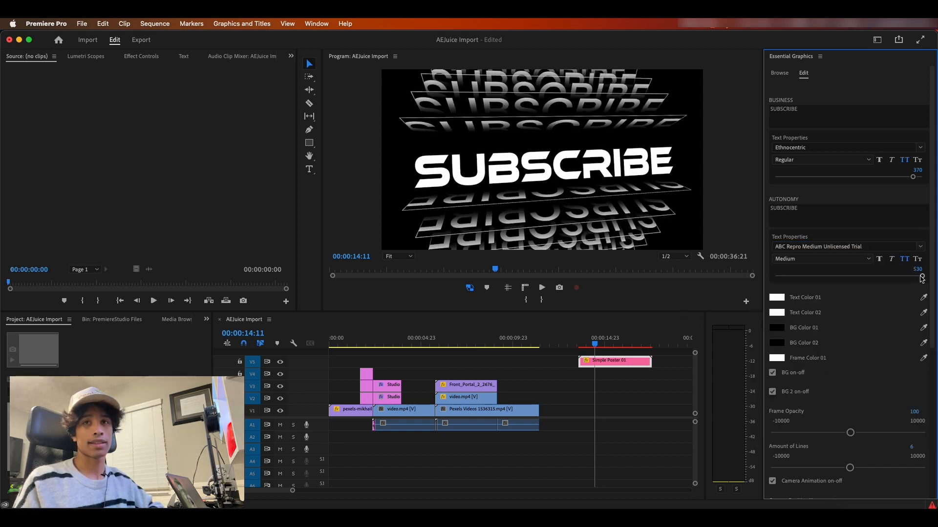
mouse_move(920, 277)
mouse_down()
mouse_move(911, 276)
mouse_move(927, 268)
mouse_up()
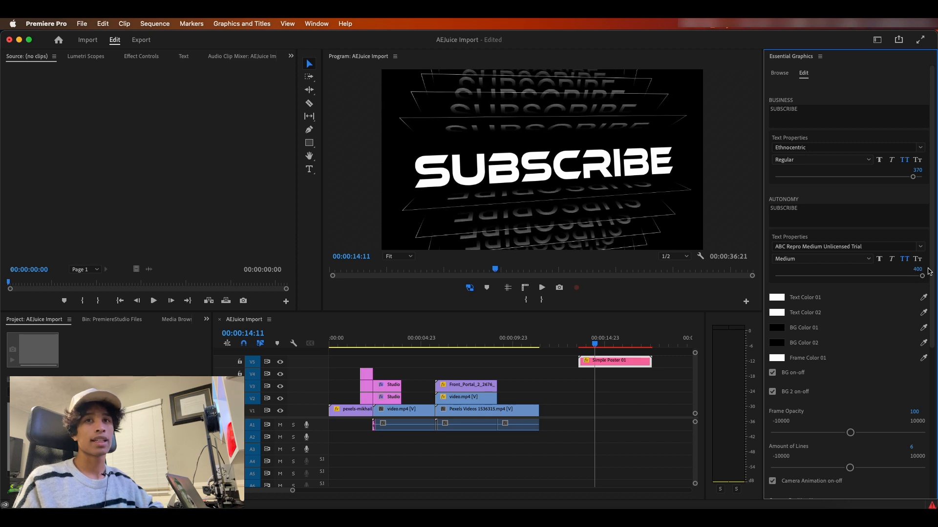
click(921, 248)
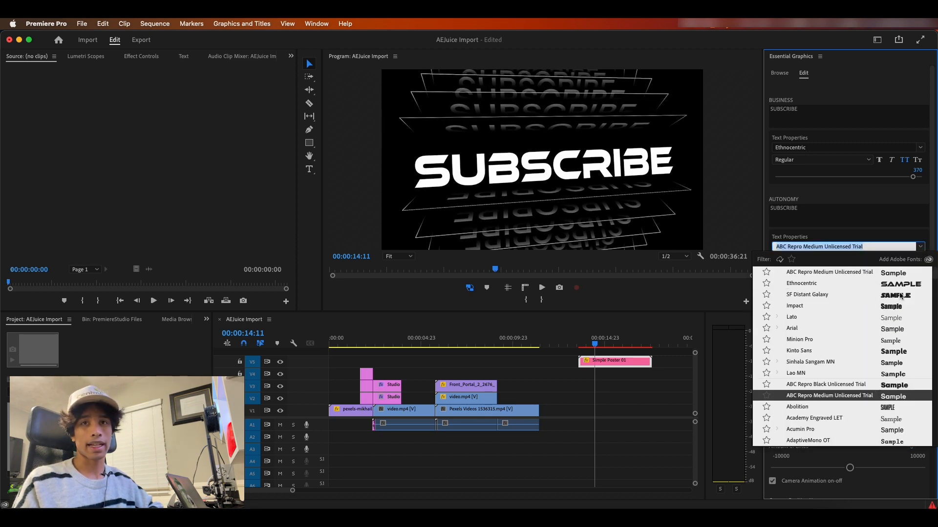
click(901, 288)
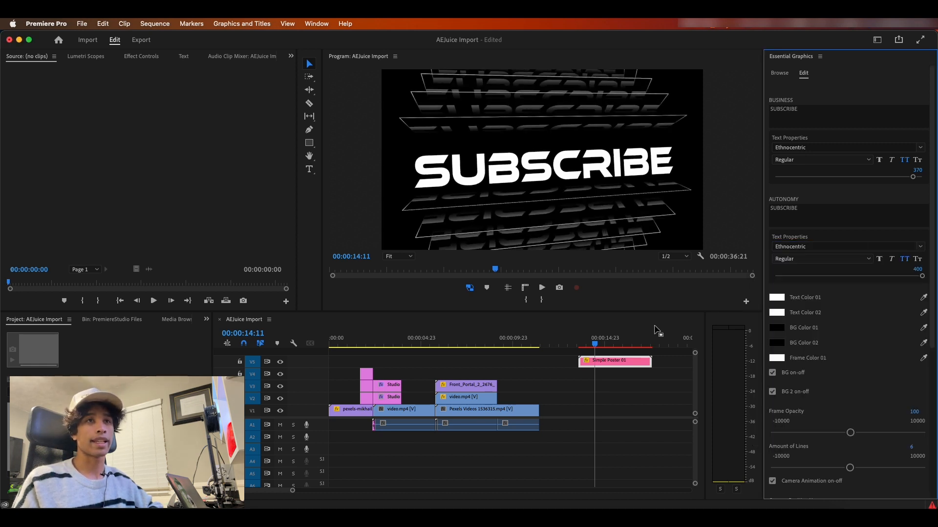
Step: Scrub through the edited SUBSCRIBE poster and delete the Simple Poster 01 clip from the timeline
mouse_move(655, 345)
mouse_down()
mouse_move(589, 350)
mouse_move(639, 353)
mouse_up()
key(Delete)
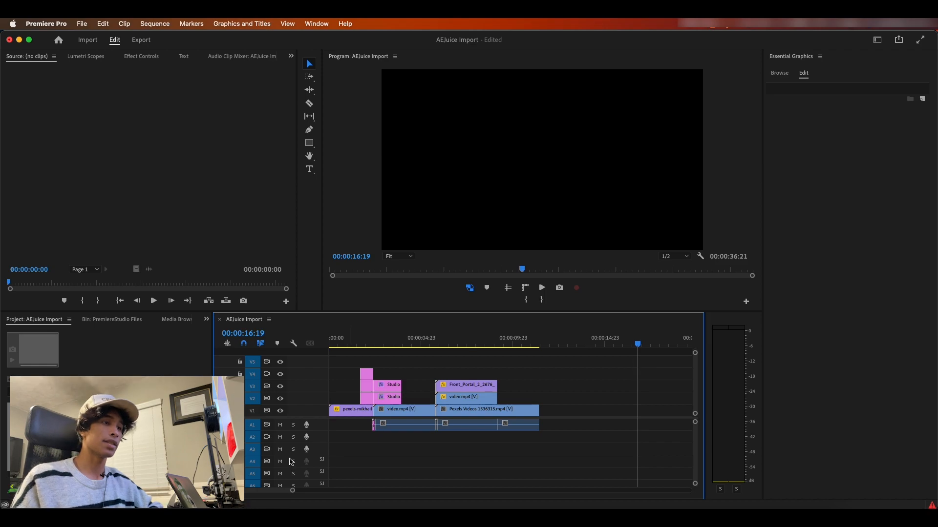
Step: Reopen the AEJuice Pack Manager 4 extension and look through the Motion Cafe UI interfaces, scopes, tiled backgrounds and UI elements
click(316, 23)
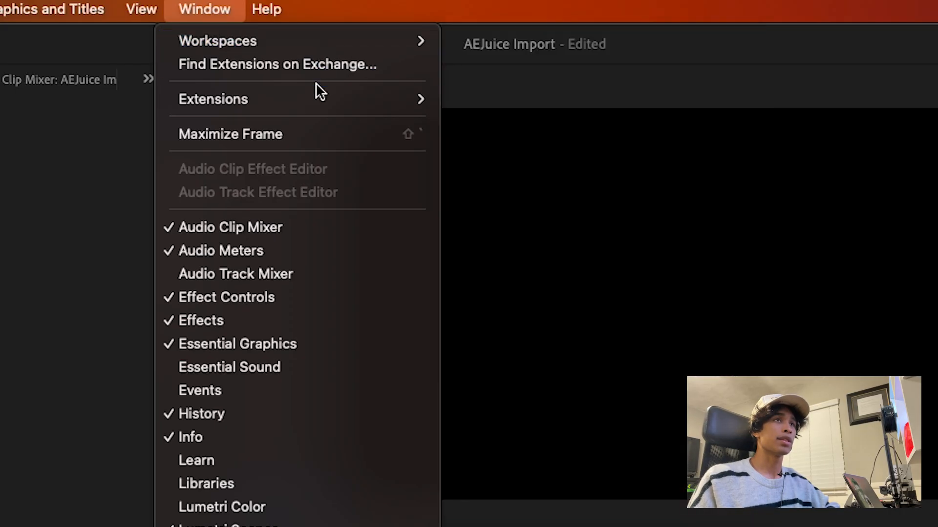
mouse_move(323, 99)
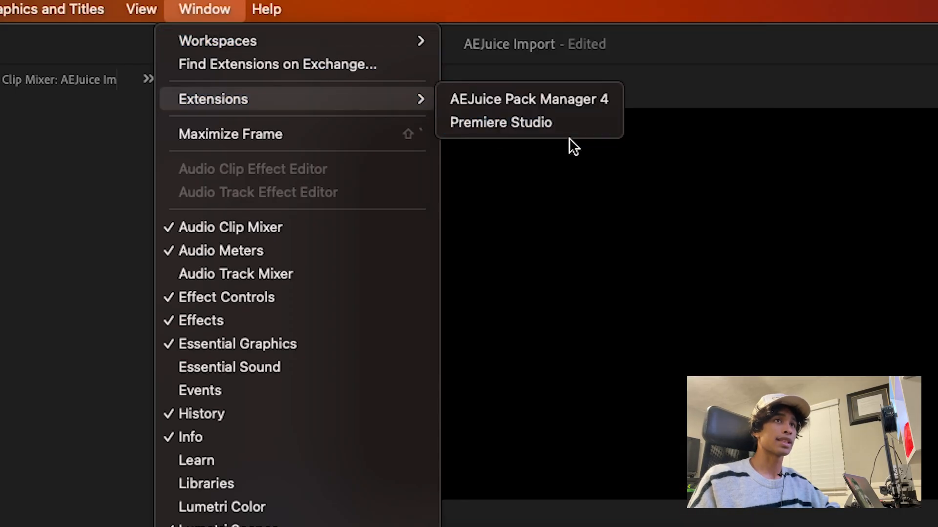
click(552, 96)
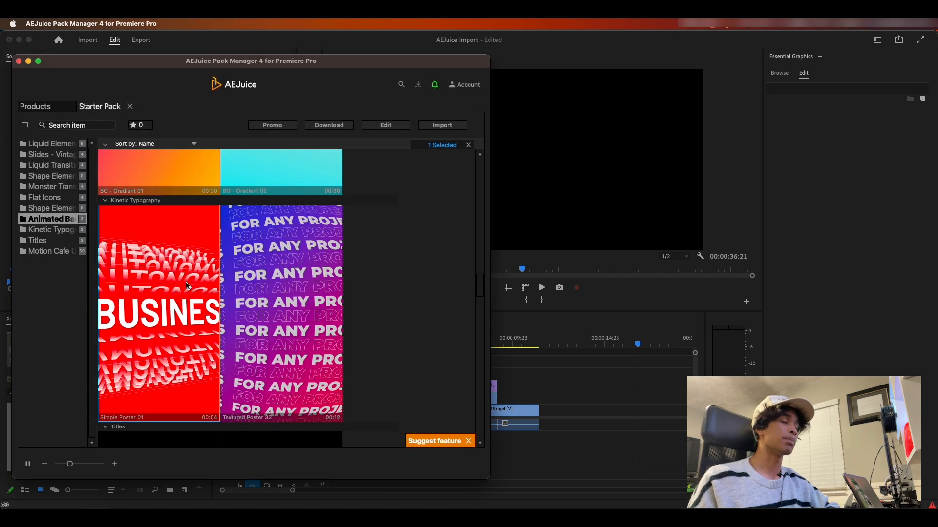
scroll(200, 288, down, 15)
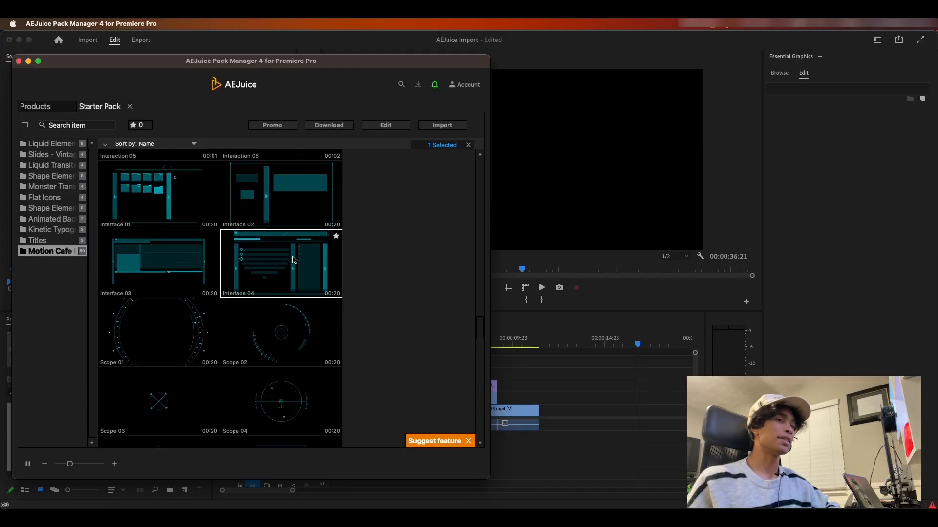
scroll(294, 260, down, 5)
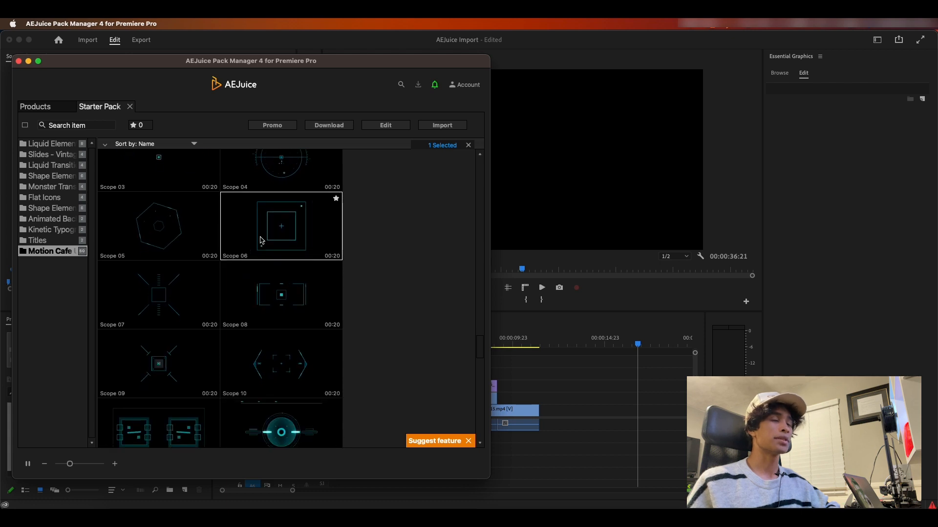
scroll(260, 240, down, 10)
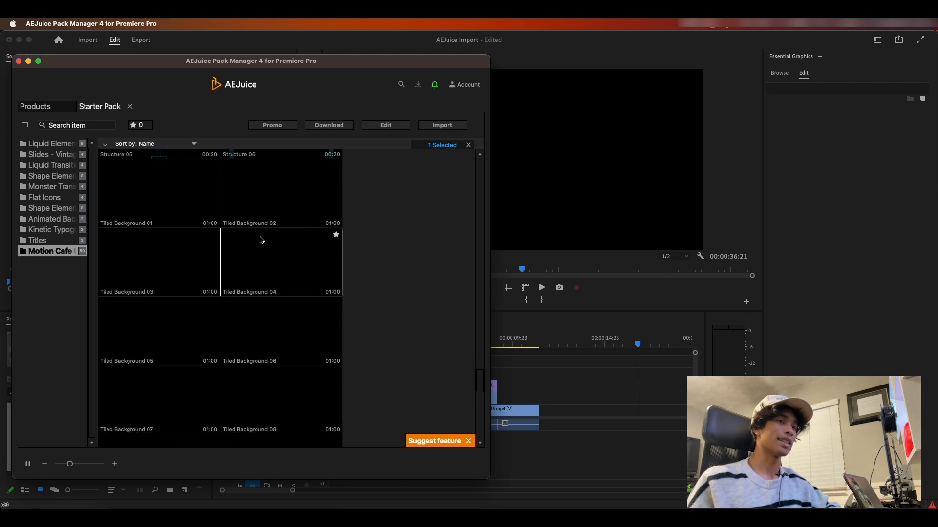
scroll(260, 240, down, 4)
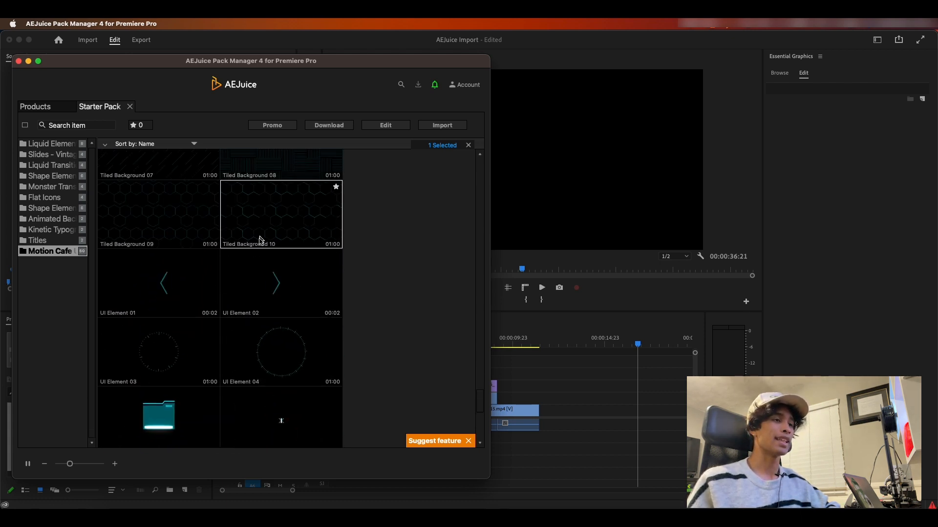
Step: Look through the Starter Pack's remaining UI elements and its icon, background, Kinetic Typography, Liquid Transitions and Slides - Vintage Collection categories
scroll(234, 292, down, 2)
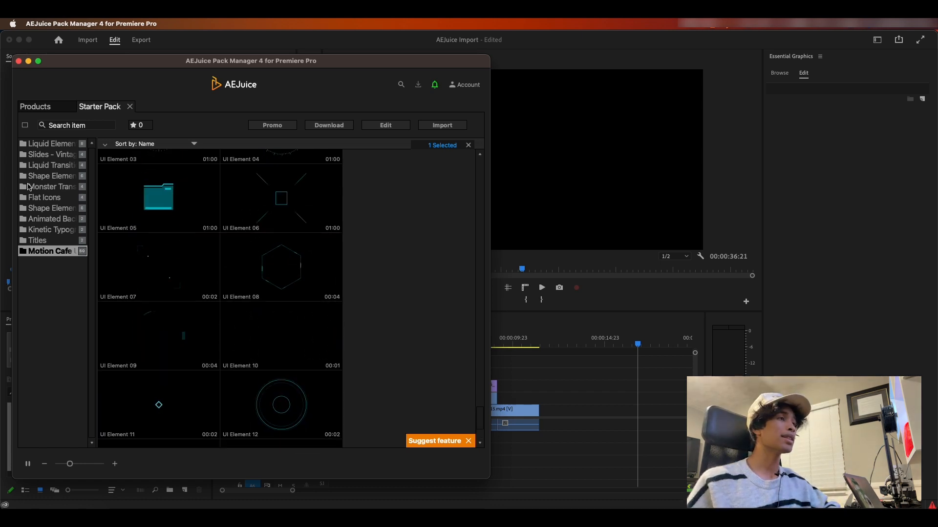
click(45, 197)
click(49, 219)
click(48, 229)
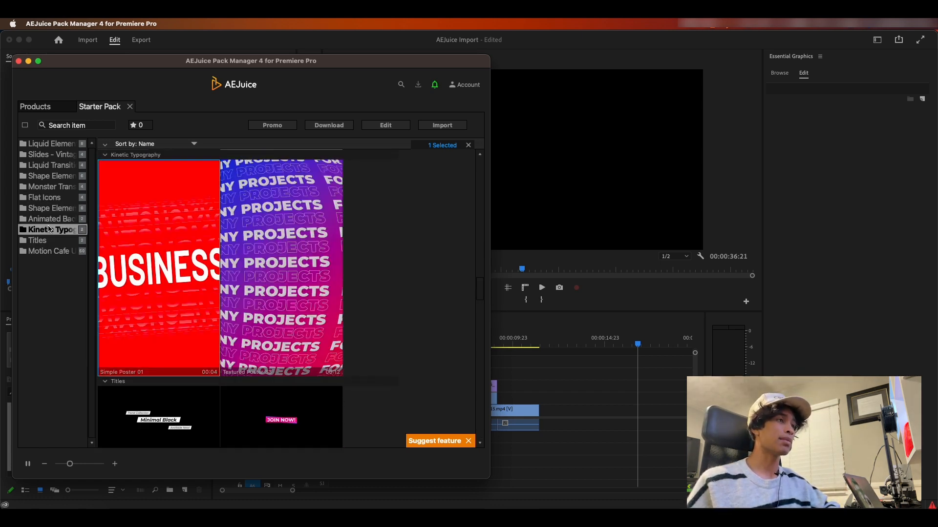
click(48, 165)
click(47, 155)
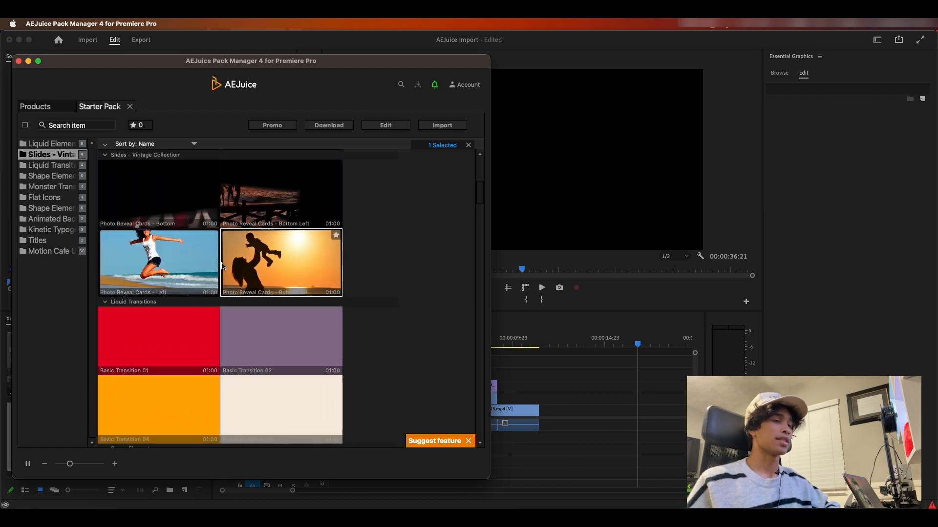
Step: Import Basic Transition 02 from the Starter Pack's Liquid Transitions and place it on V4 over the cut before the portal clip
drag(256, 62, 631, 46)
scroll(653, 298, down, 10)
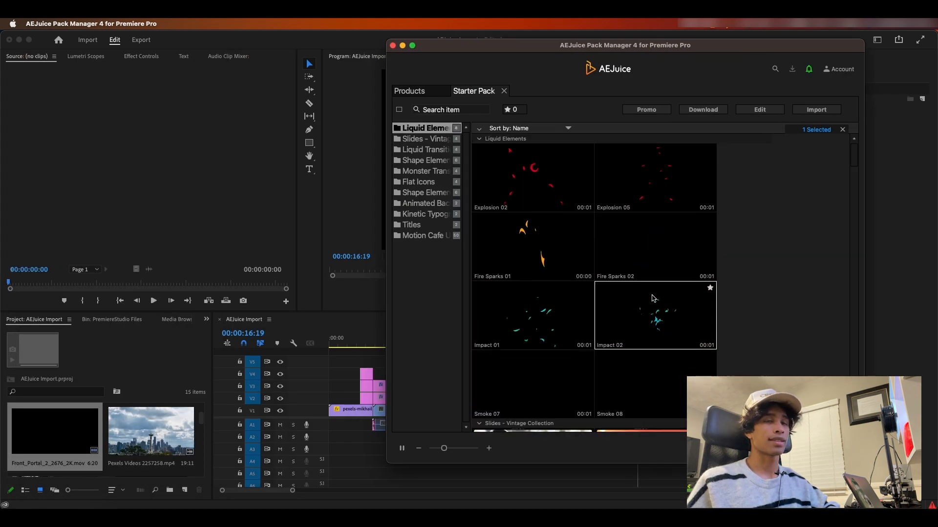
scroll(647, 291, up, 8)
click(627, 248)
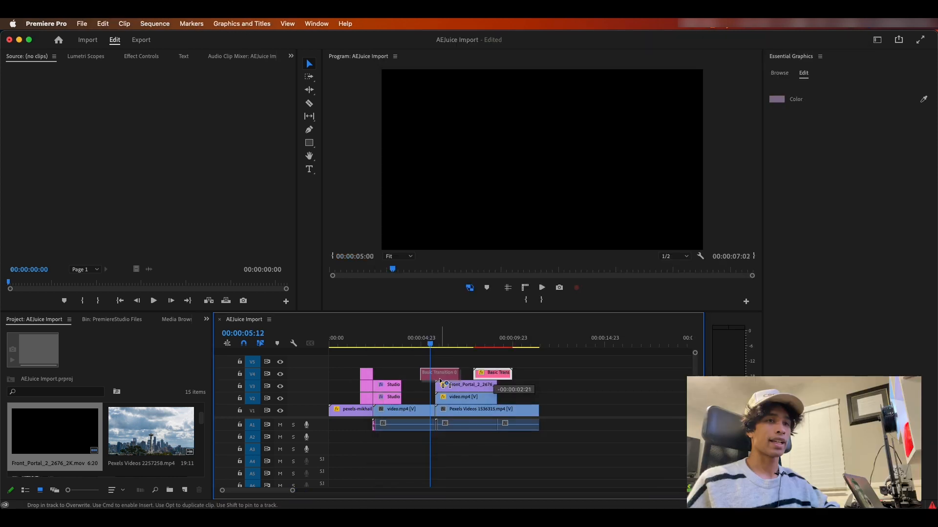
drag(437, 383, 437, 384)
Step: Play back the liquid transition across the cut into the portal footage to check its timing
key(space)
click(421, 345)
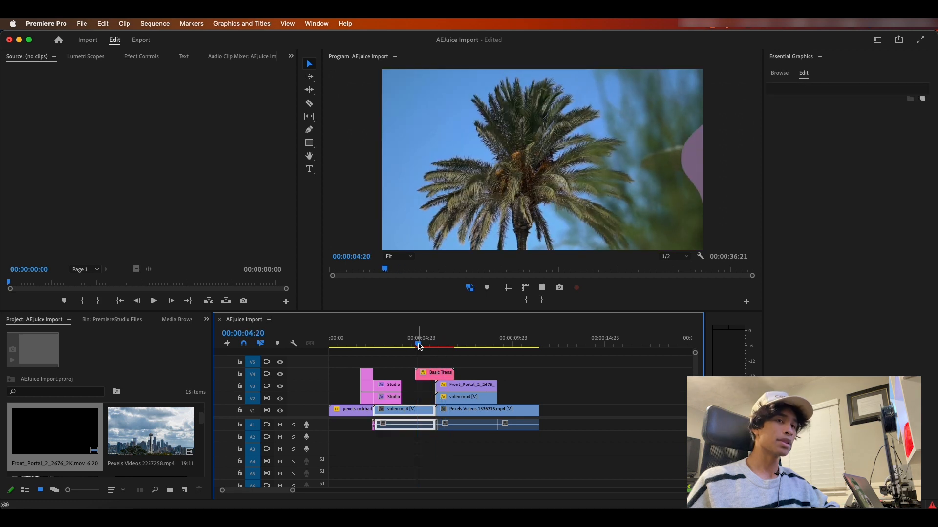
key(=)
key(=)
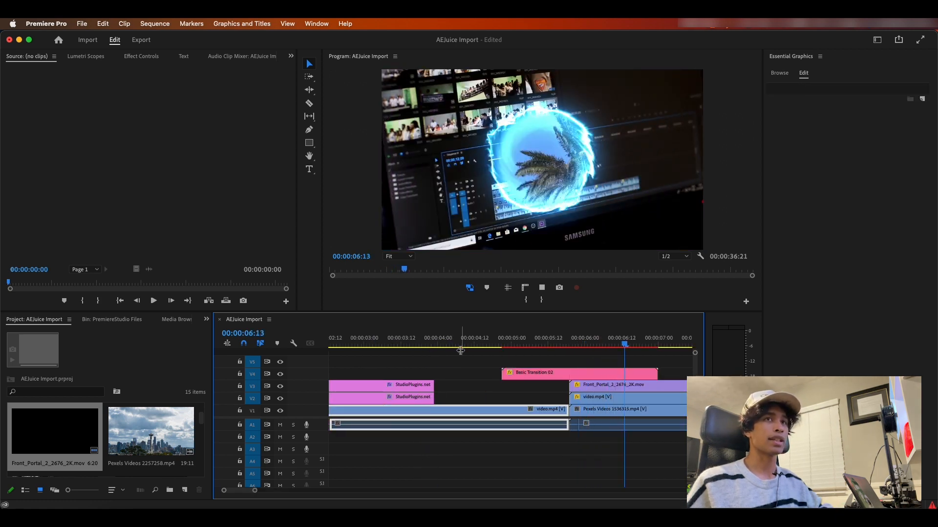
key(space)
key(backslash)
click(419, 355)
key(space)
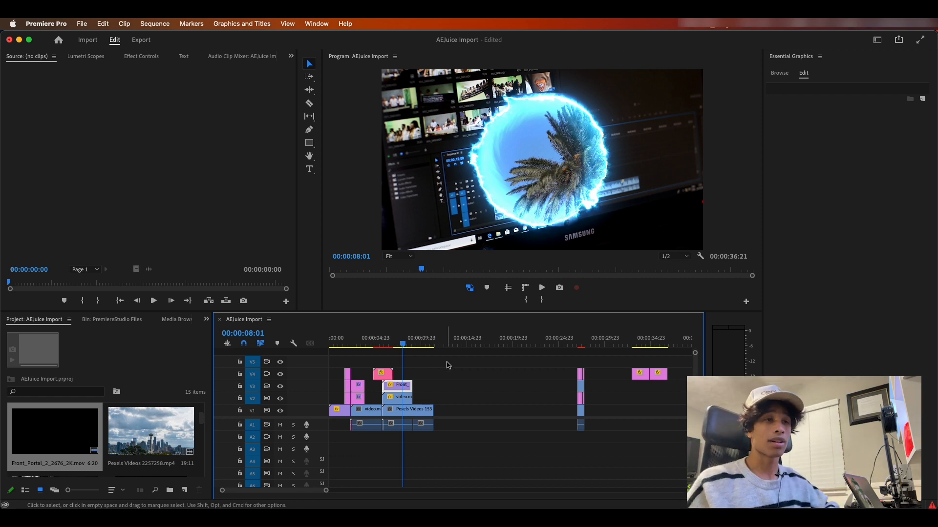
Step: Select the Basic Transition 02 clip on V4 and display its effect settings
click(386, 373)
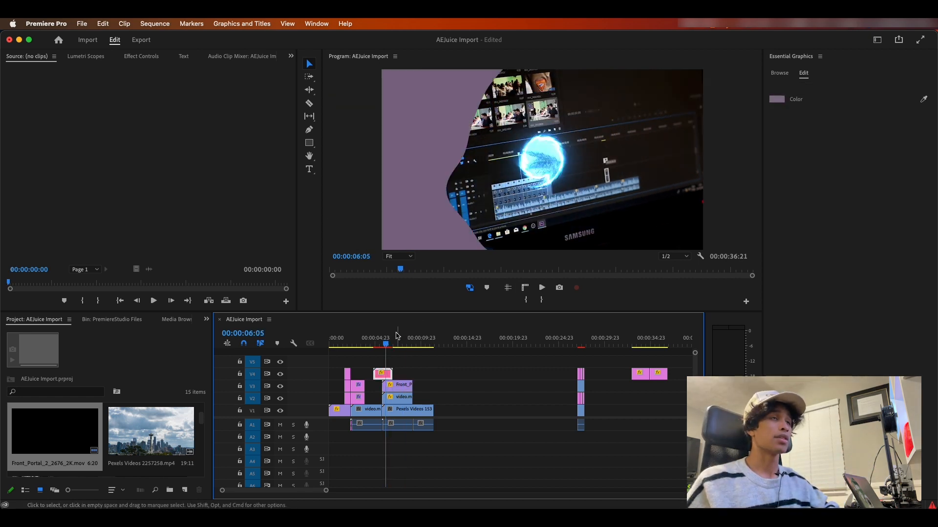
click(142, 57)
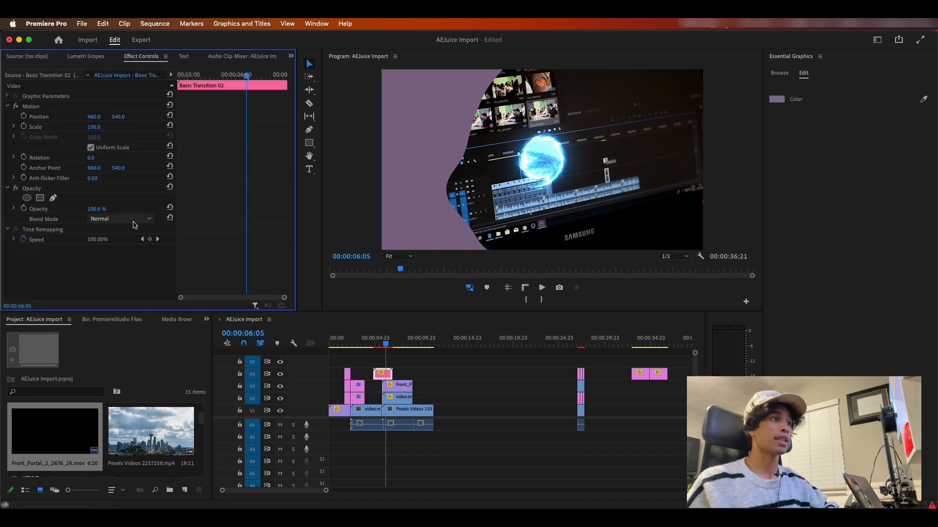